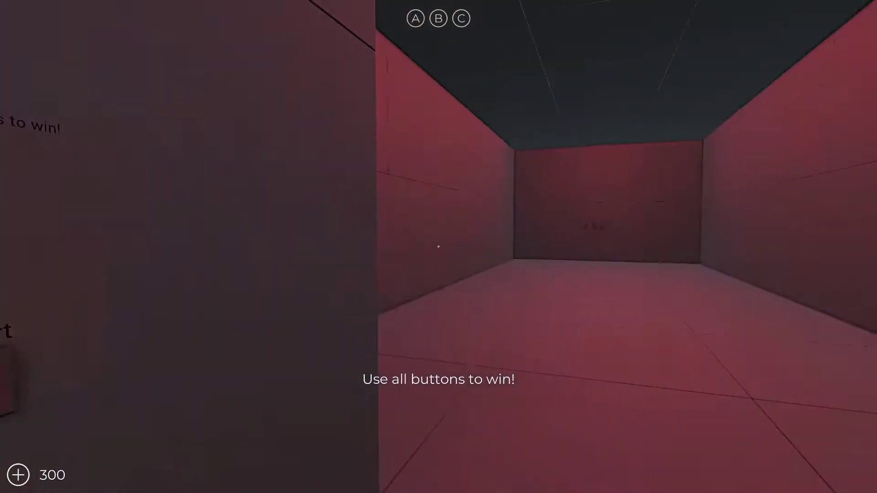
- Walk to the far wall of the red room and activate its three small buttons
key("w")
key("w")
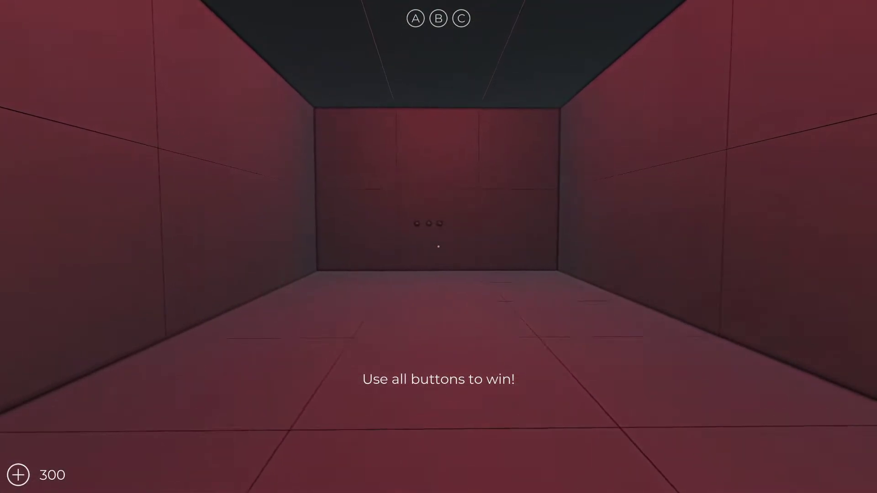
key("w")
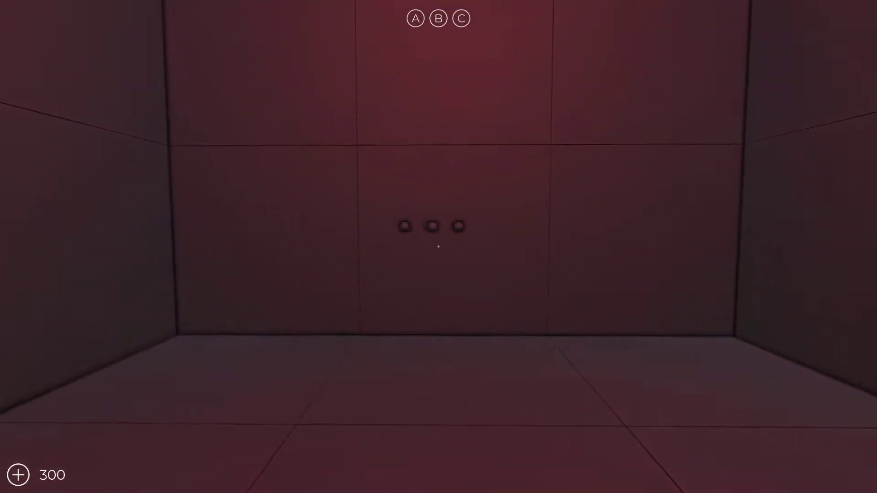
key("f")
key("f")
key("f")
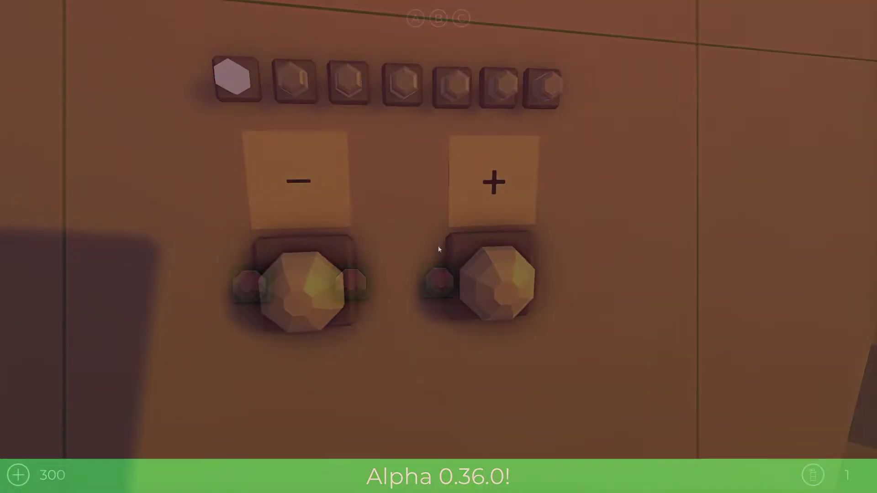
- Light up the row of lamps with the plus button, and operate the minus button to reduce them
key("w")
key("f")
key("f")
key("f")
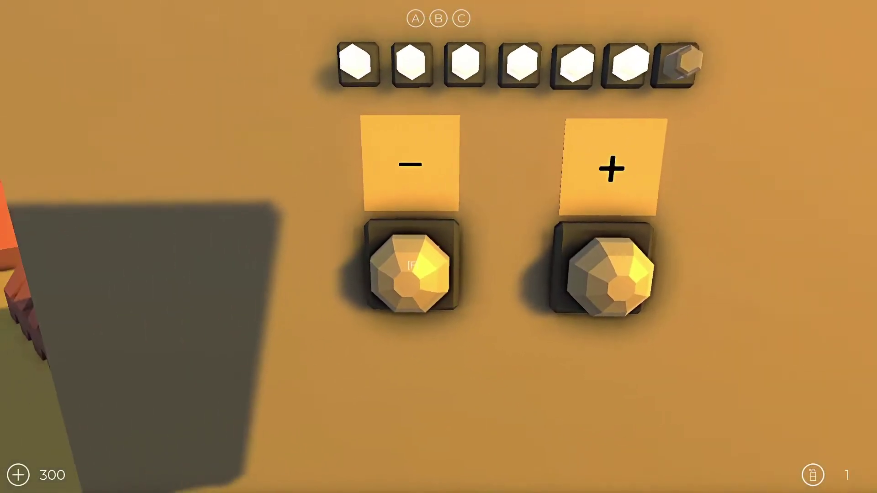
key("f")
key("f")
key("f")
key("f")
key("f")
key("f")
key("f")
key("f")
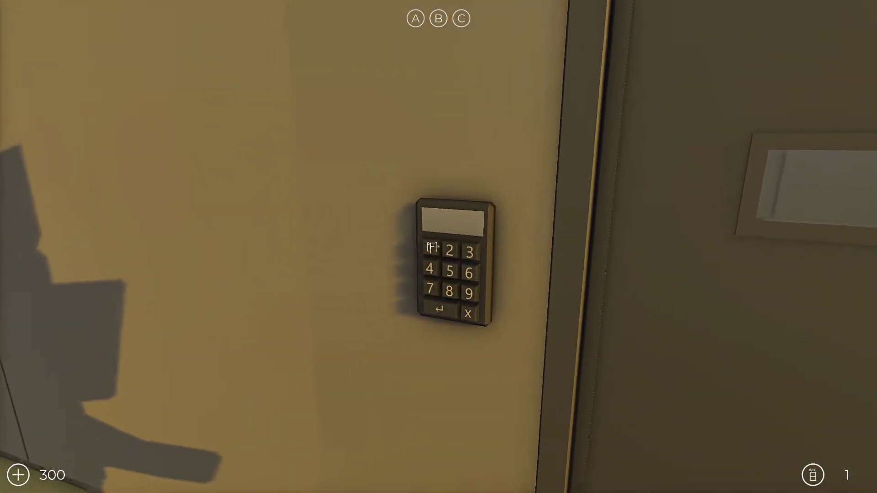
- Enter the door code on the keypad beside the door
key("f")
key("f")
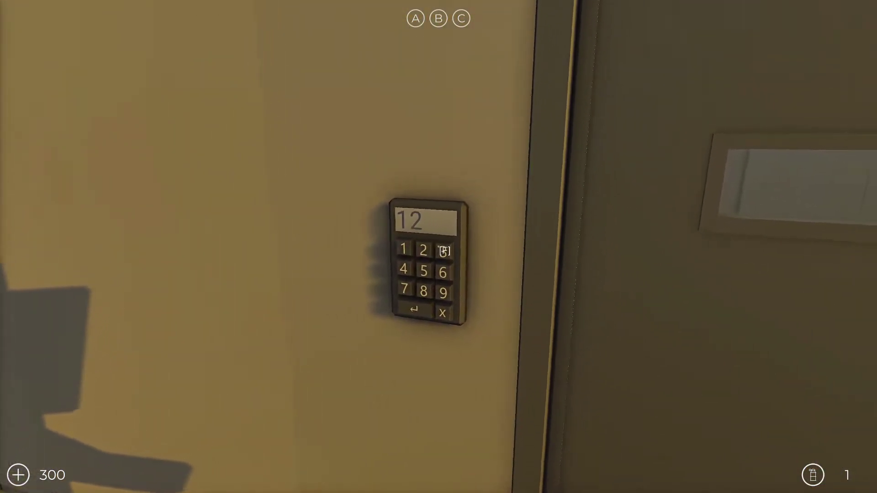
key("f")
key("f")
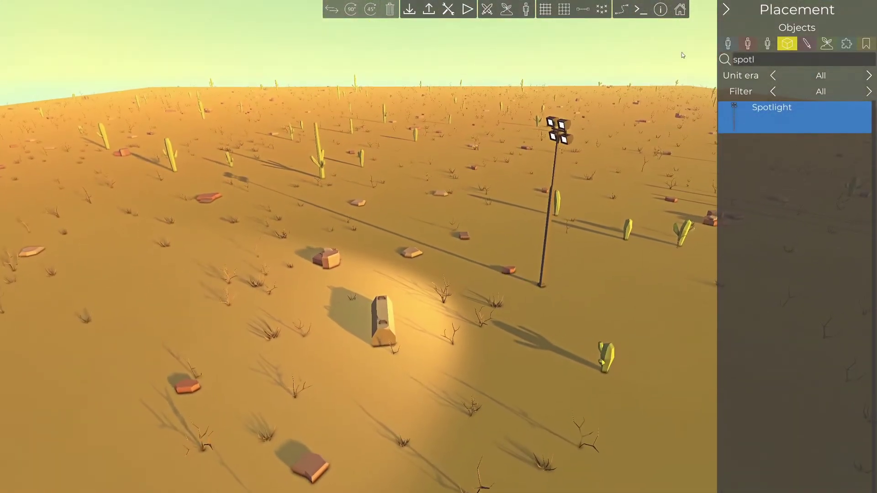
- Open the placed spotlight's light settings and toggle its Enabled option off and back on
left_click(727, 10)
left_click(576, 123)
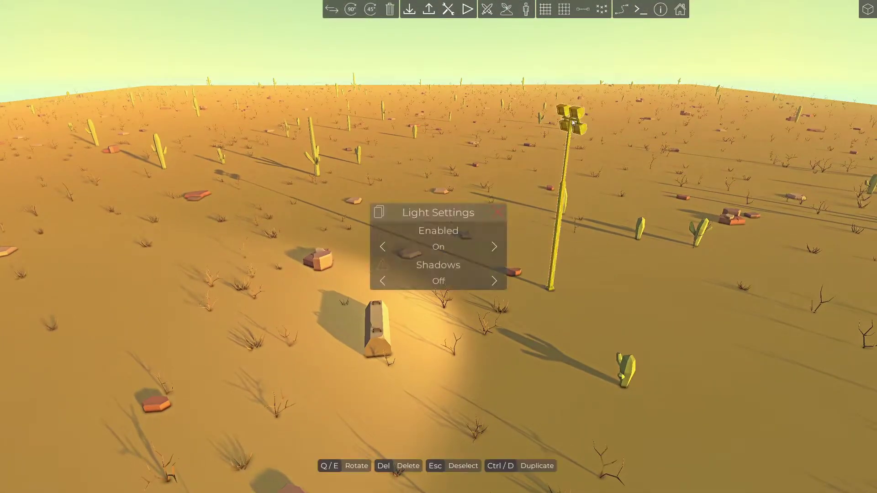
left_click(498, 249)
left_click(497, 252)
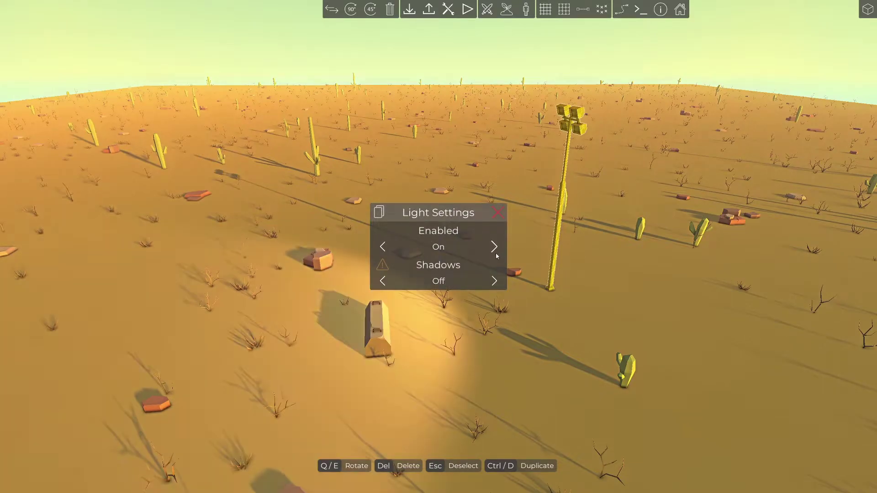
- Toggle the spotlight's Shadows option on and off, and switch the light off and on again
left_click(495, 281)
left_click(494, 281)
left_click(495, 281)
left_click(495, 281)
left_click(494, 247)
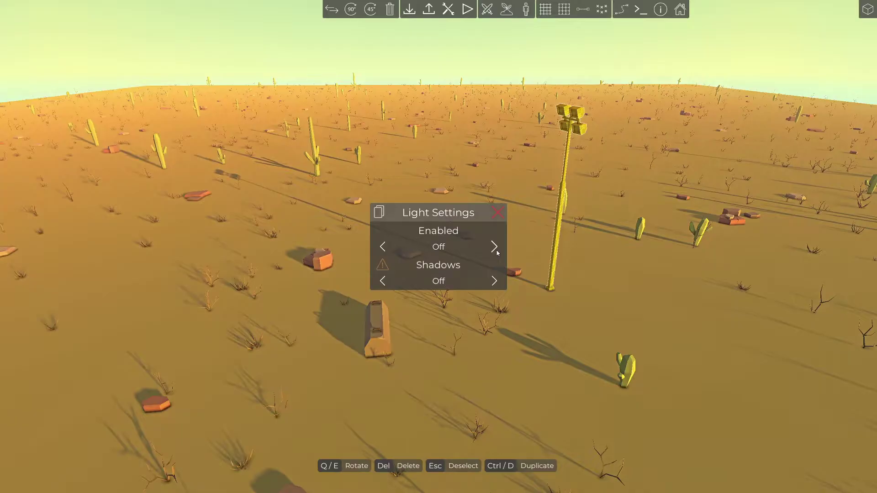
left_click(496, 249)
left_click(527, 250)
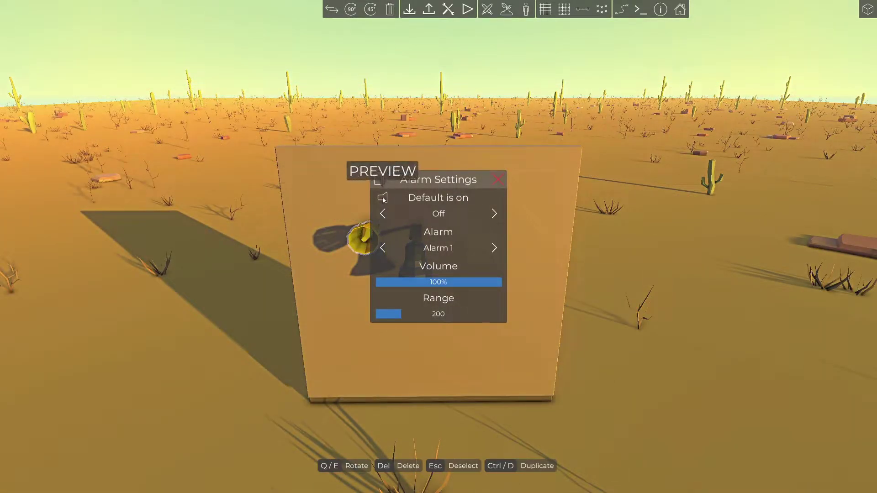
- Lower the volume of the wall-mounted alarm in its alarm settings
left_click_drag(443, 288, 432, 287)
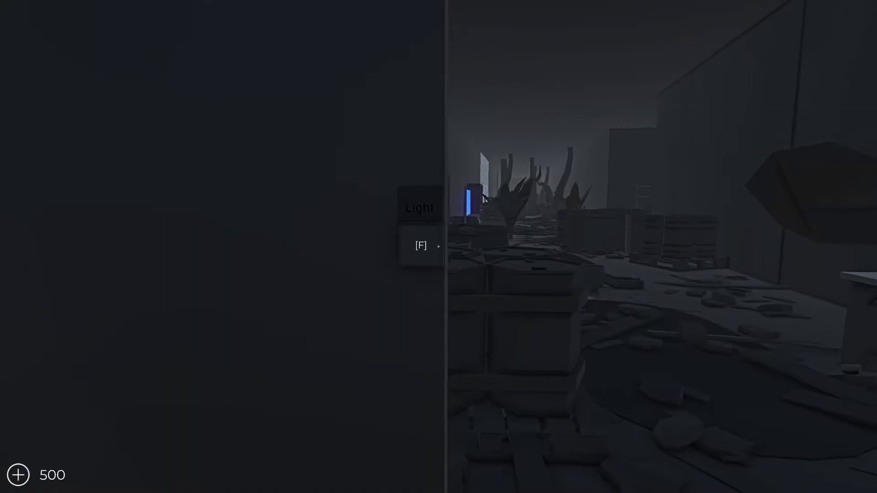
- Operate the Light button on the wall beside the dark, debris-filled room
key("f")
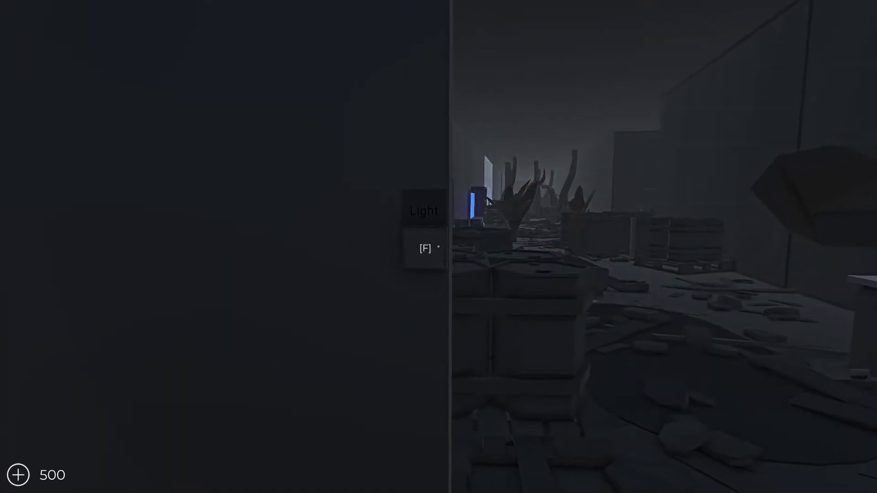
key("f")
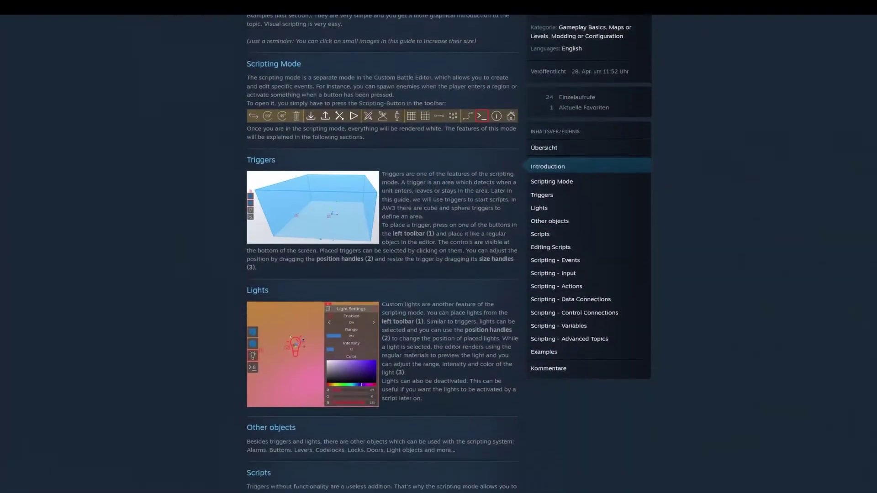
- Read through the scripting guide from the triggers and lights sections down to the example scripts
scroll(383, 247, "down", 10)
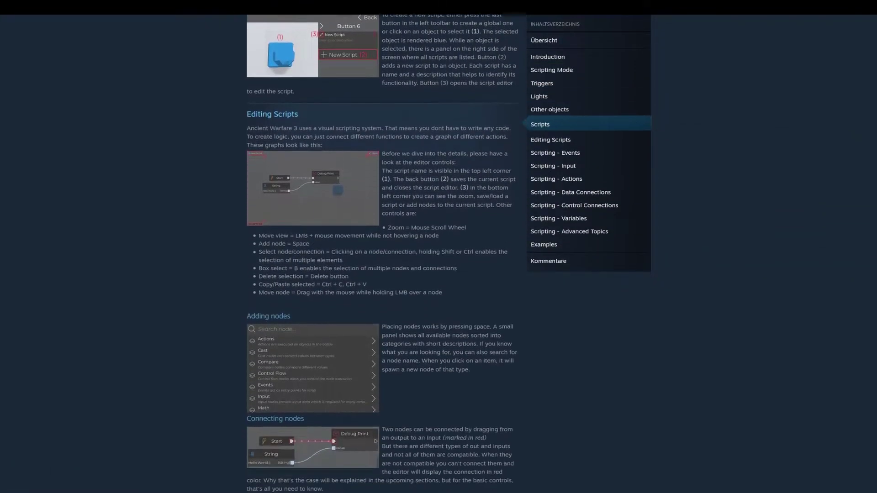
scroll(383, 246, "down", 15)
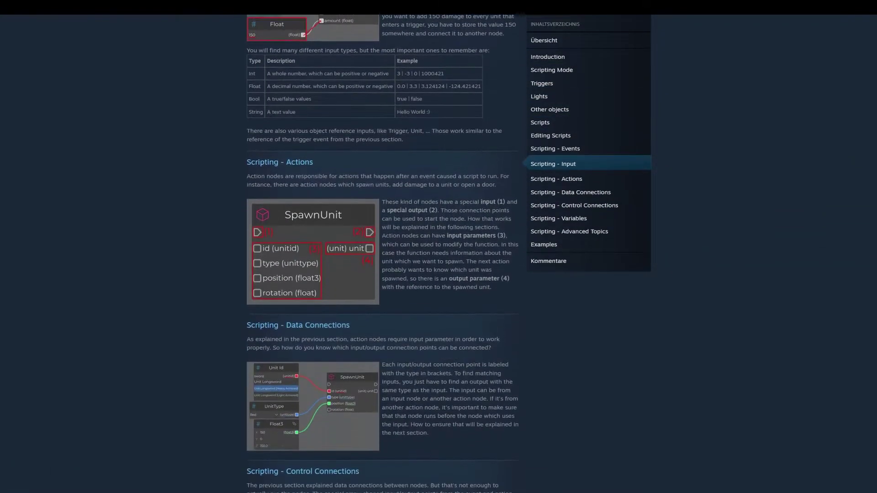
scroll(383, 247, "down", 15)
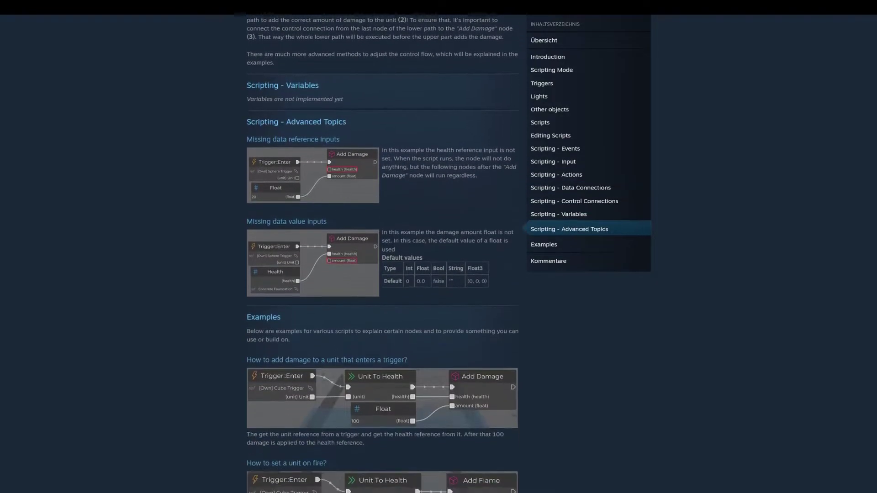
scroll(383, 247, "down", 15)
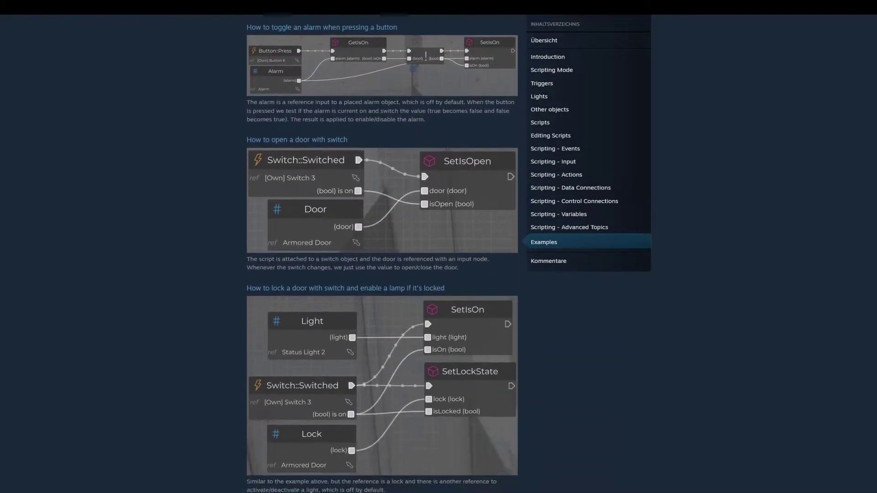
scroll(382, 247, "down", 15)
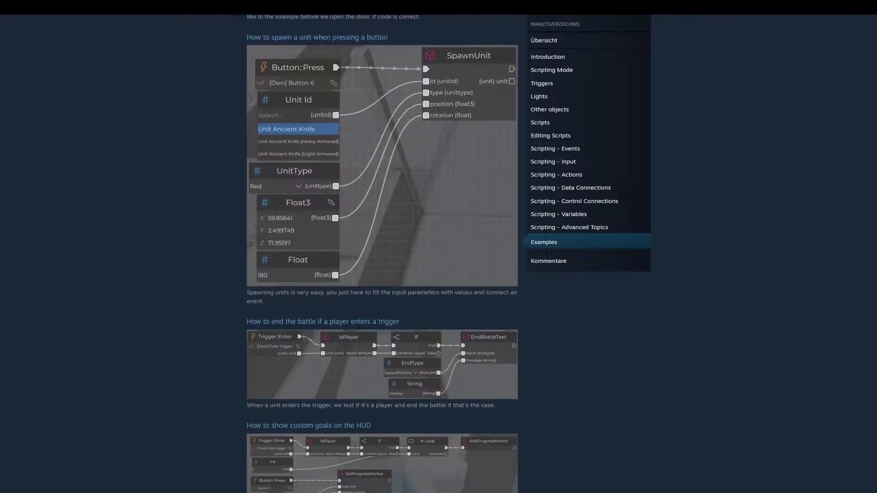
scroll(383, 247, "down", 15)
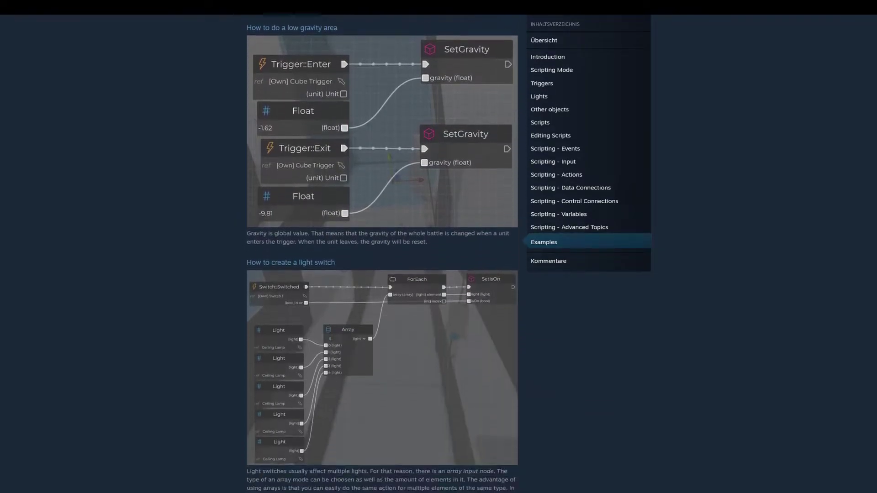
scroll(383, 246, "down", 8)
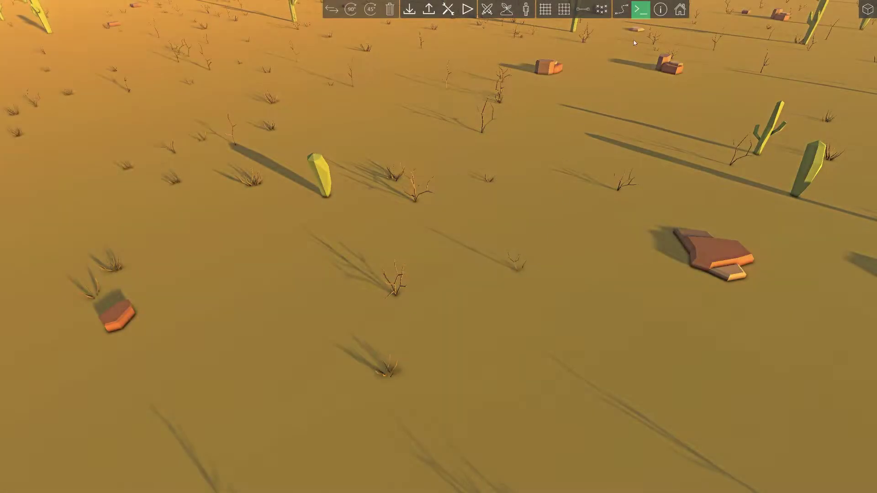
- Enter scripting mode and place a cube trigger on open ground near the middle of the desert map
left_click(639, 10)
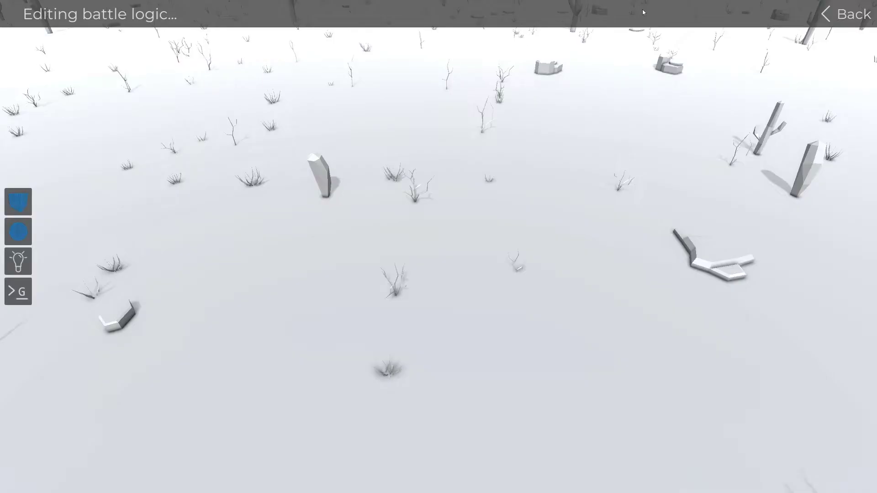
mouse_move(611, 61)
right_mouse_down()
mouse_move(611, 42)
mouse_move(653, 35)
mouse_move(603, 34)
mouse_move(607, 44)
right_mouse_up()
key("s")
key("w")
right_click_drag(439, 247, 438, 254)
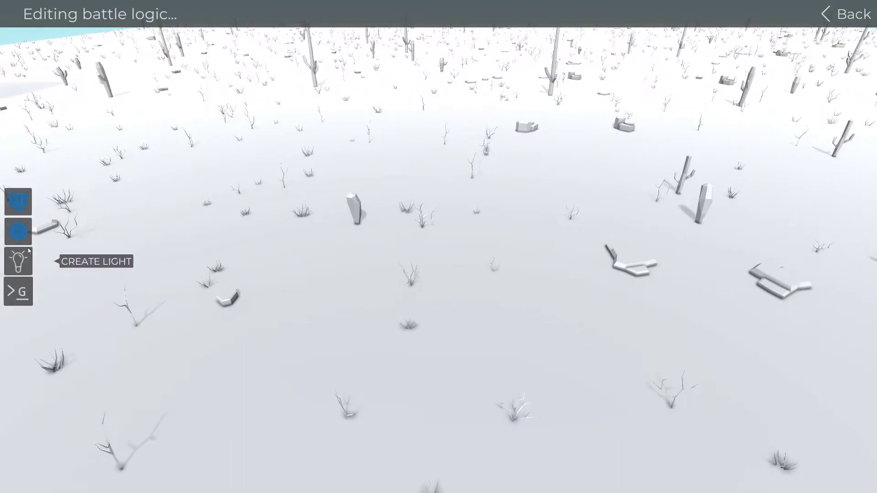
left_click(18, 201)
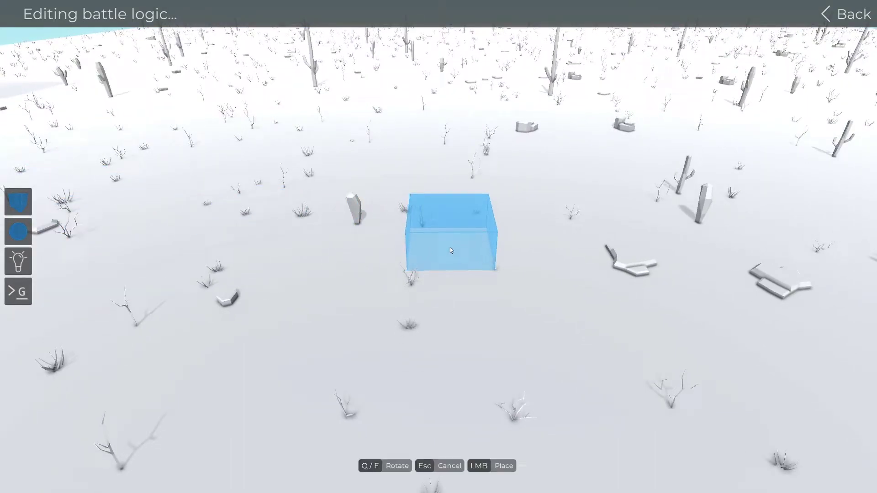
left_click(451, 248)
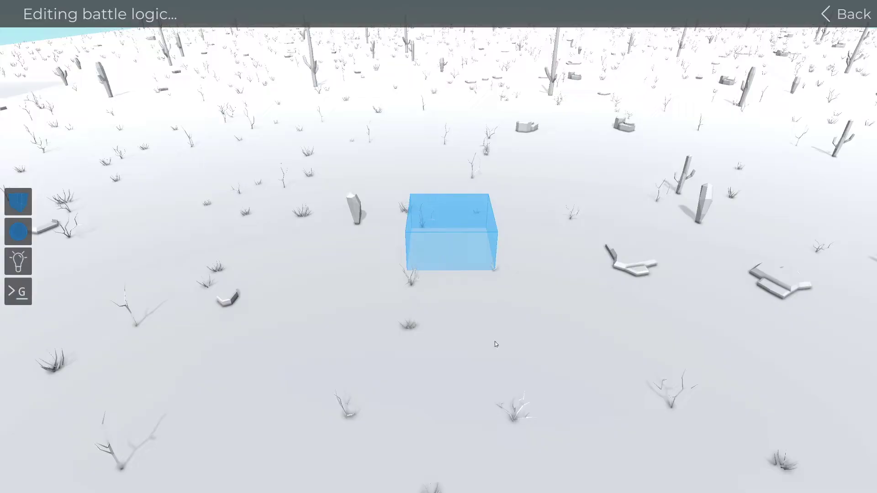
- Select the cube trigger and enlarge it in height, depth and width with its size handles
left_click(455, 246)
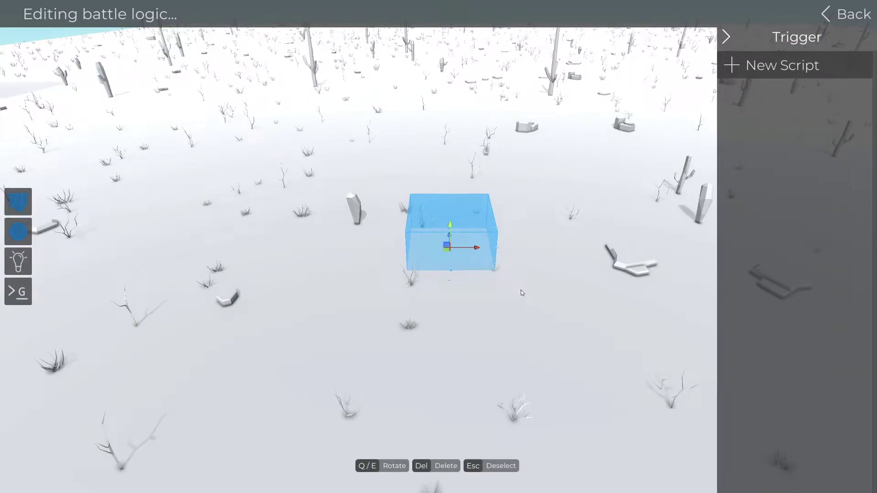
key("w")
key("d")
left_click_drag(461, 248, 489, 209)
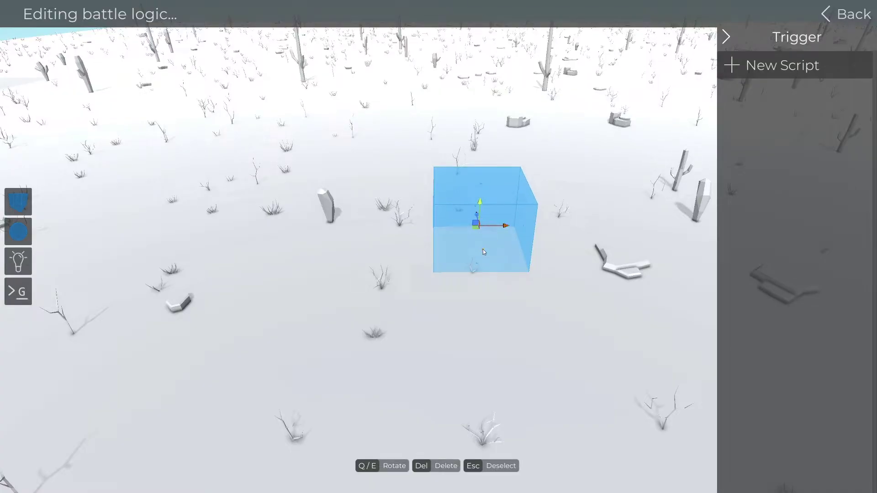
left_click_drag(483, 249, 518, 384)
key("w")
key("a")
right_click_drag(518, 384, 448, 252)
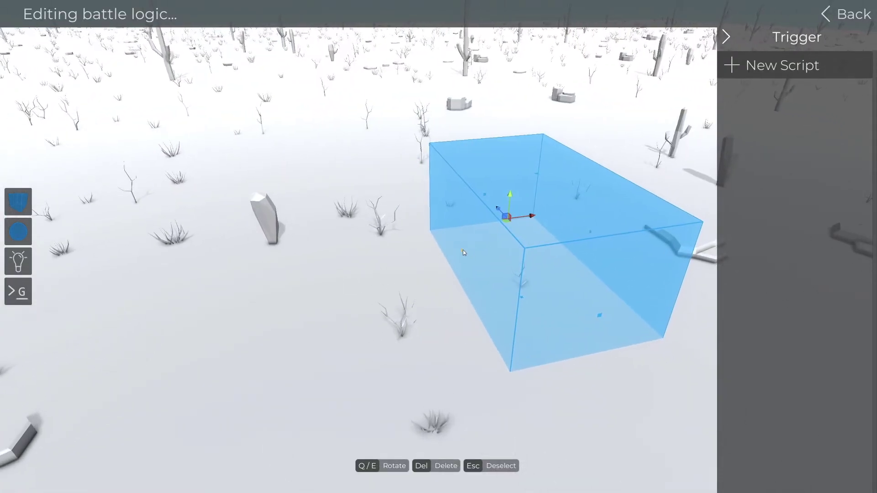
left_click_drag(462, 250, 284, 251)
- Add a large sphere trigger on the ground beside the cube trigger and deselect it
left_click_drag(388, 205, 334, 124)
scroll(375, 322, "down", 4)
left_click(433, 347)
right_click_drag(434, 347, 375, 348)
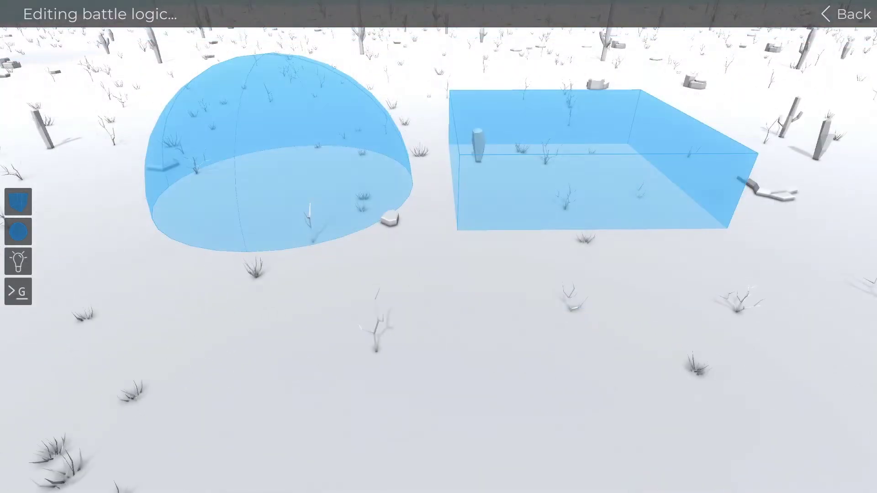
- Place a custom light on the ground in front of the two triggers and raise it above the terrain
left_click(18, 261)
left_click(471, 363)
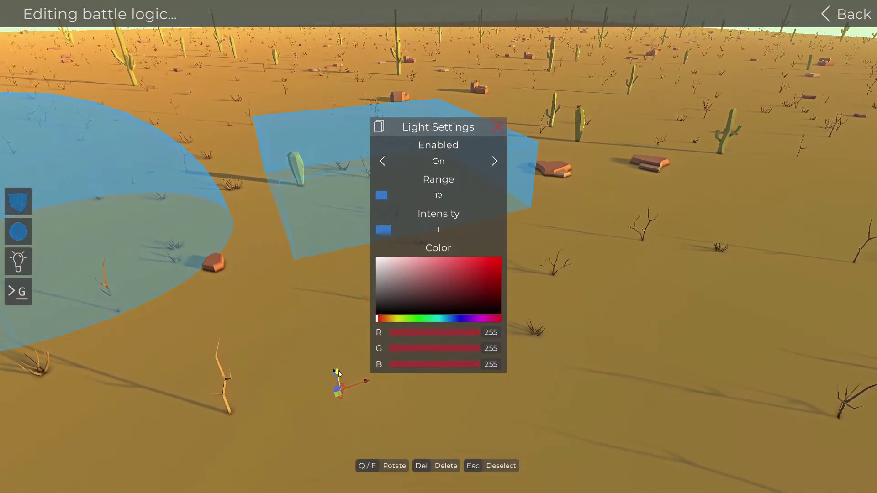
left_click_drag(339, 371, 335, 278)
- Set the light's range to 51, intensity to 2.1 and color to RGB 162, 193, 23, and toggle it off and on
left_click_drag(397, 197, 439, 196)
mouse_move(406, 232)
left_mouse_down()
mouse_move(463, 243)
mouse_move(410, 243)
left_mouse_up()
left_click_drag(461, 292, 484, 276)
left_click(401, 320)
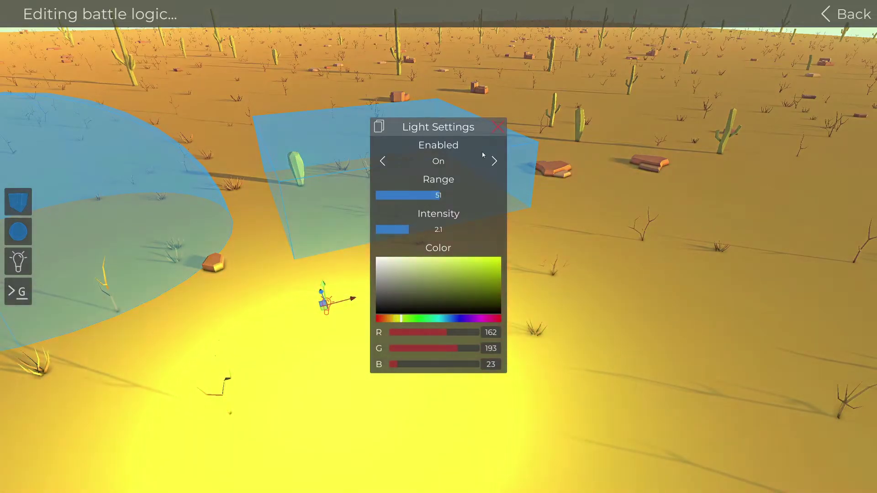
left_click(494, 162)
left_click(494, 162)
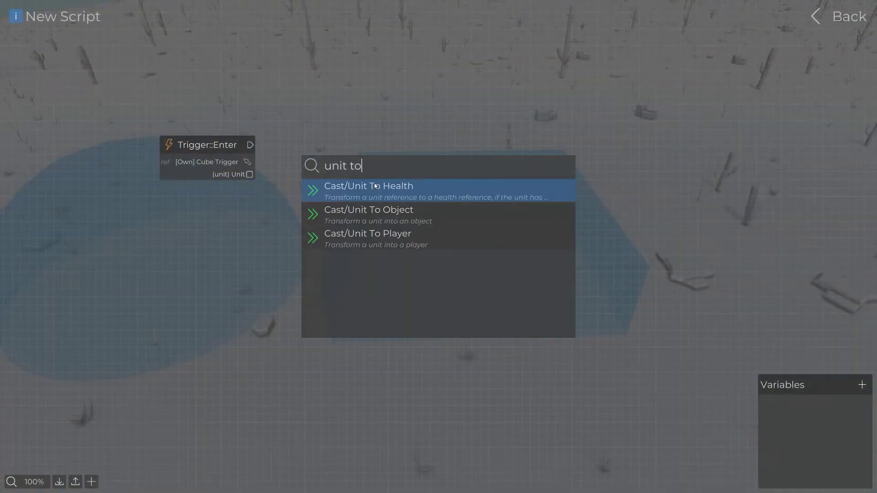
- Add a Unit To Health node and connect the Trigger::Enter node's flow and unit outputs to it
left_click(375, 186)
left_click_drag(250, 175, 296, 169)
left_click_drag(330, 142, 328, 149)
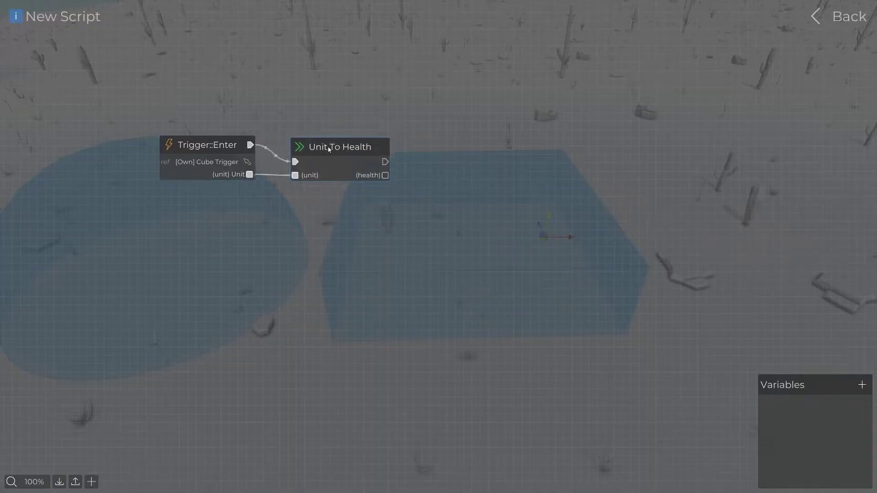
- Add an Add Poison node and connect the Unit To Health node's flow and health outputs to it
right_click(403, 149)
type("add p")
left_click(437, 190)
left_click_drag(386, 161, 408, 173)
left_click_drag(438, 160, 457, 149)
left_click_drag(385, 175, 426, 175)
- Add a Float node below the Unit To Health node and set its value to 20
right_click(428, 196)
type("float")
left_click(465, 210)
left_click_drag(465, 212, 332, 193)
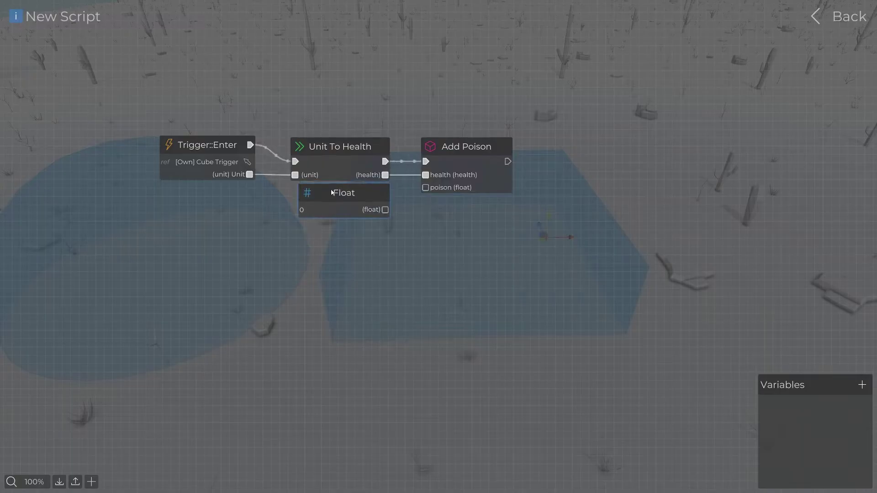
type("20")
- Add an HUD Info node beside the Add Poison node and connect Add Poison's flow output to it
right_click(410, 240)
left_click(404, 194)
scroll(401, 276, "down", 3)
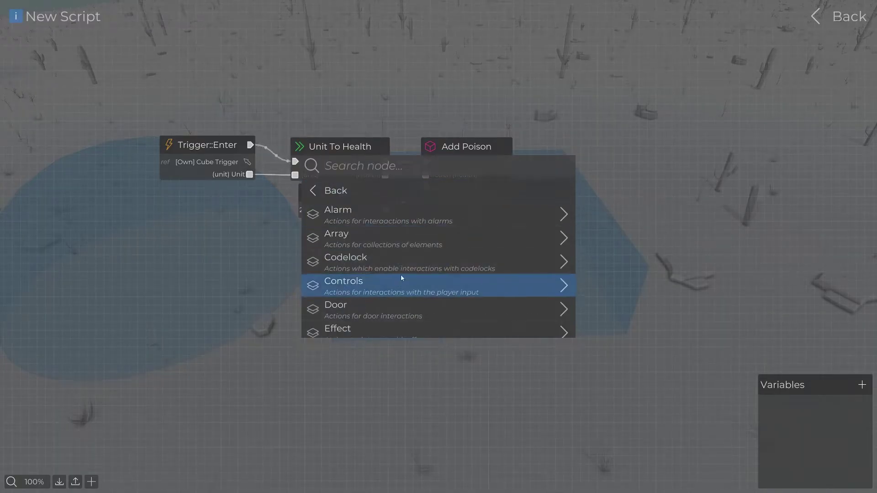
left_click(380, 287)
left_click(383, 265)
left_click_drag(433, 268, 590, 150)
left_click_drag(507, 161, 603, 146)
- Add a String node below Add Poison and connect its output to the Info node's text input
right_click(530, 223)
type("stri")
left_click(465, 191)
left_click_drag(581, 178, 580, 176)
- Set the String node's text to "Hello World :)" and connect a copied Float node with value 3 to the Info node's duration input
key("ctrl+c")
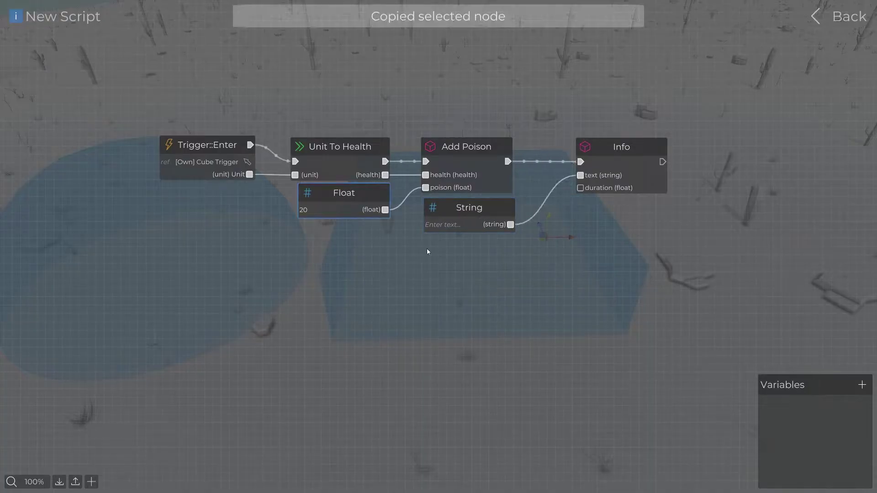
key("ctrl+v")
left_click(452, 225)
type("Hello world!")
left_click_drag(510, 260, 581, 188)
key("Escape")
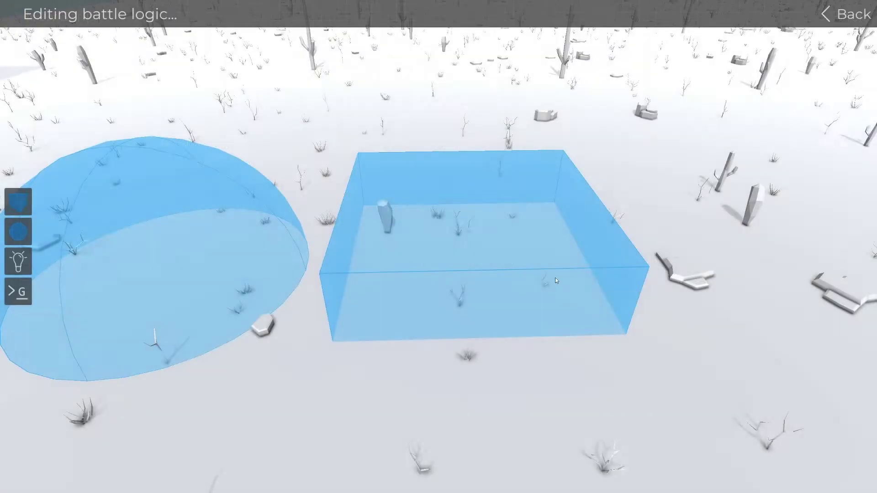
- Create a script named "Script name" on the cube trigger and open it for node editing
left_click(499, 236)
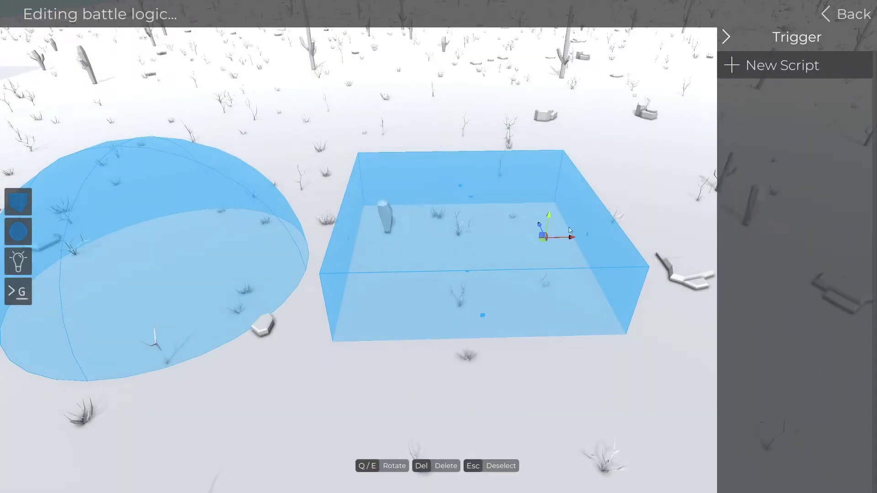
left_click(729, 66)
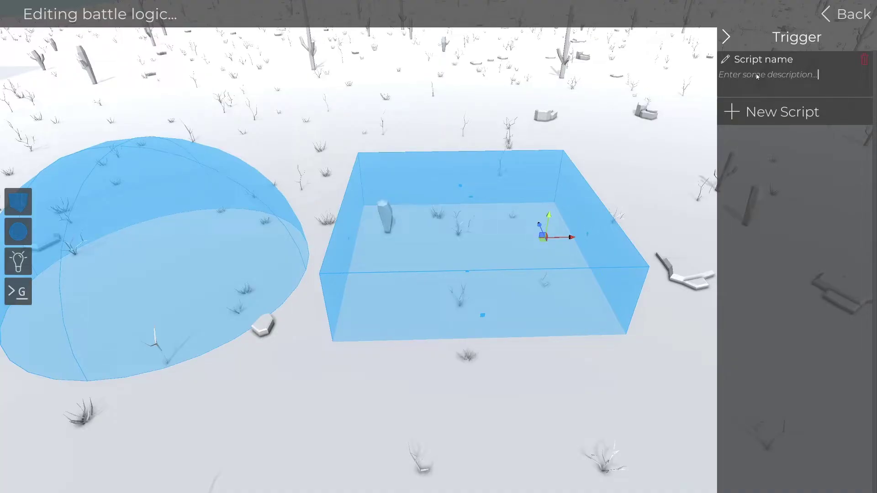
left_click(726, 59)
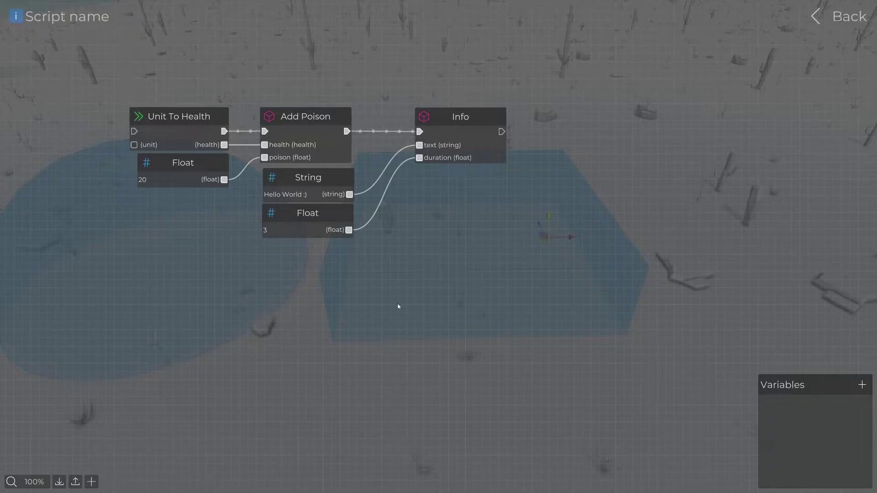
scroll(366, 322, "down", 2)
scroll(347, 335, "up", 3)
scroll(343, 339, "down", 2)
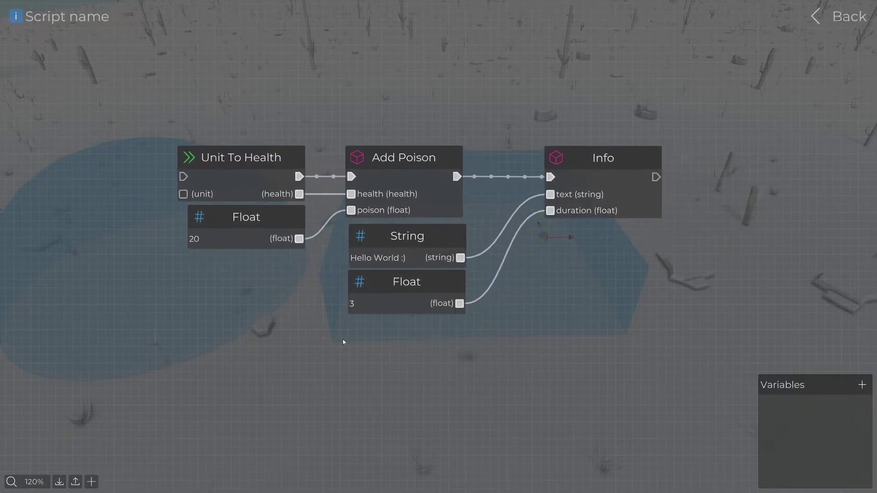
scroll(344, 339, "up", 1)
scroll(344, 339, "down", 1)
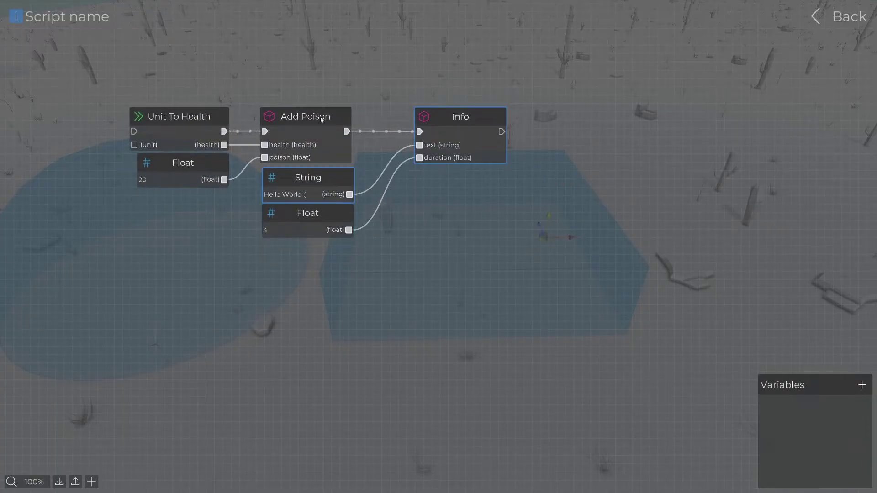
- Box-select all nodes in the graph, clear that selection and delete the Info node
left_click(465, 221)
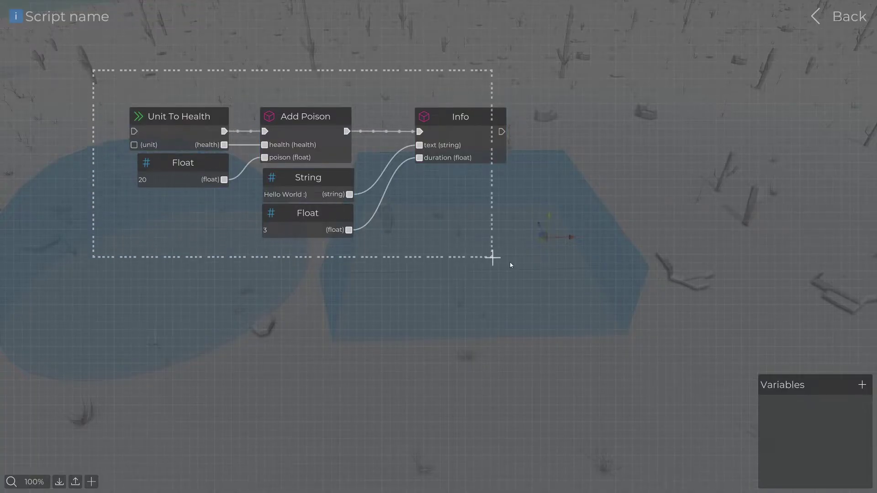
left_click_drag(522, 267, 530, 271)
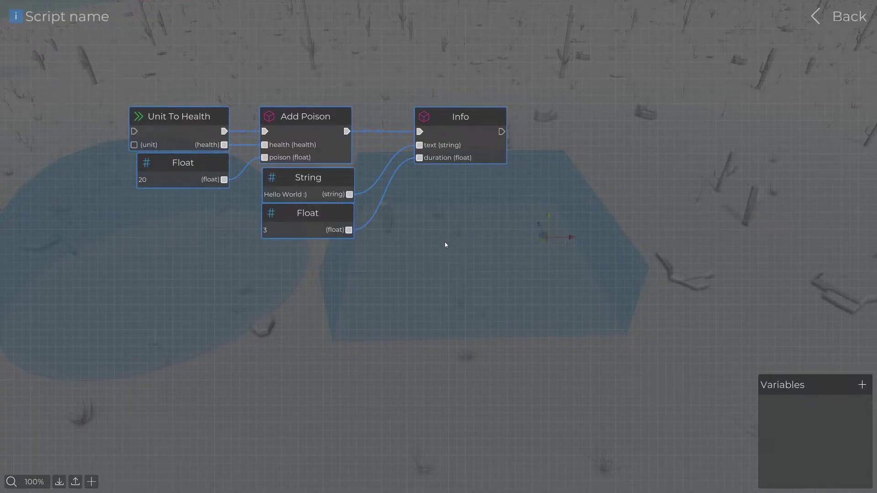
left_click(435, 198)
key("Delete")
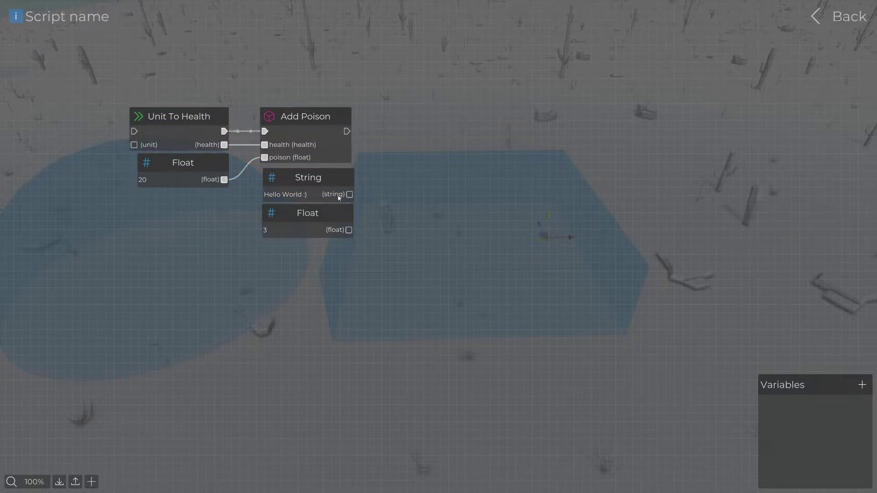
- Duplicate the Float node with value 3 and shift the Add Poison, String and original Float nodes slightly away from Unit To Health
left_click(293, 213)
key("ctrl+c")
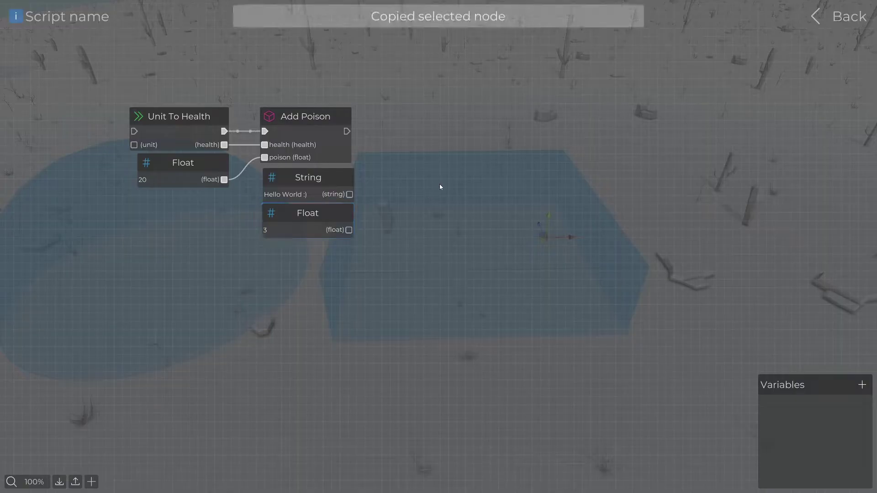
key("ctrl+v")
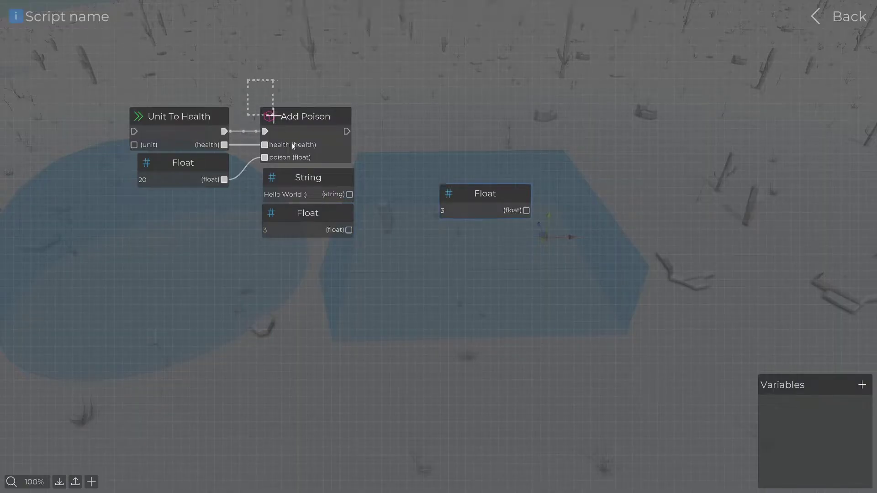
left_click_drag(309, 118, 340, 115)
- Add a Trigger Enter event node to the script
left_click(458, 135)
key("space")
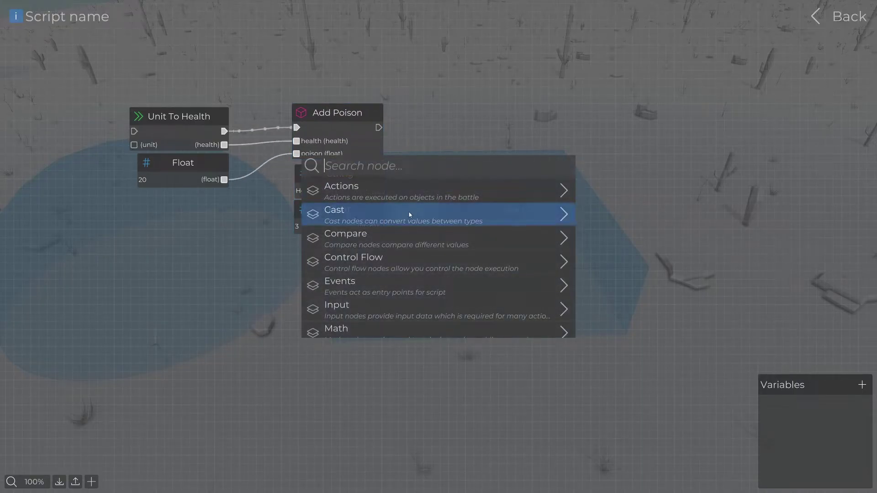
left_click(370, 288)
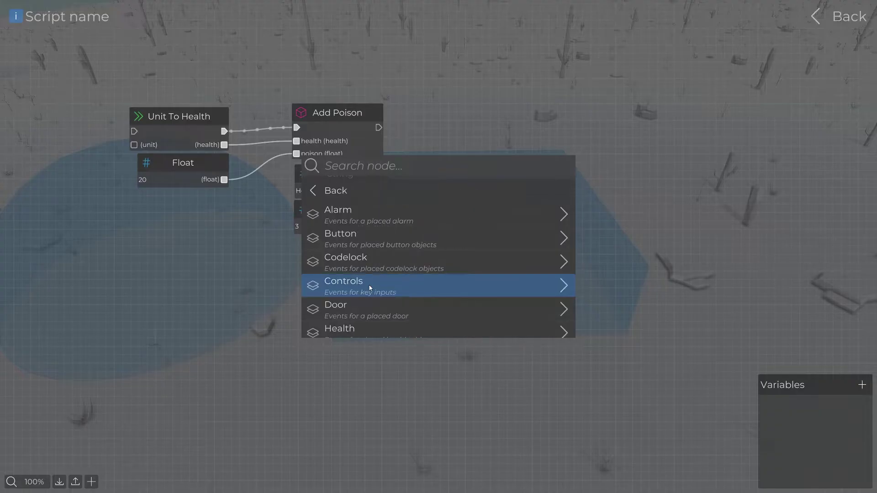
scroll(377, 258, "down", 2)
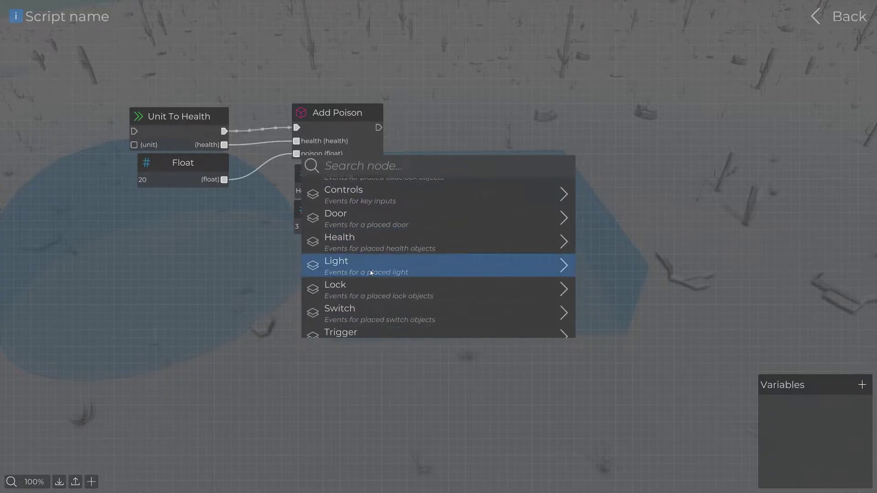
scroll(362, 311, "down", 2)
left_click(362, 313)
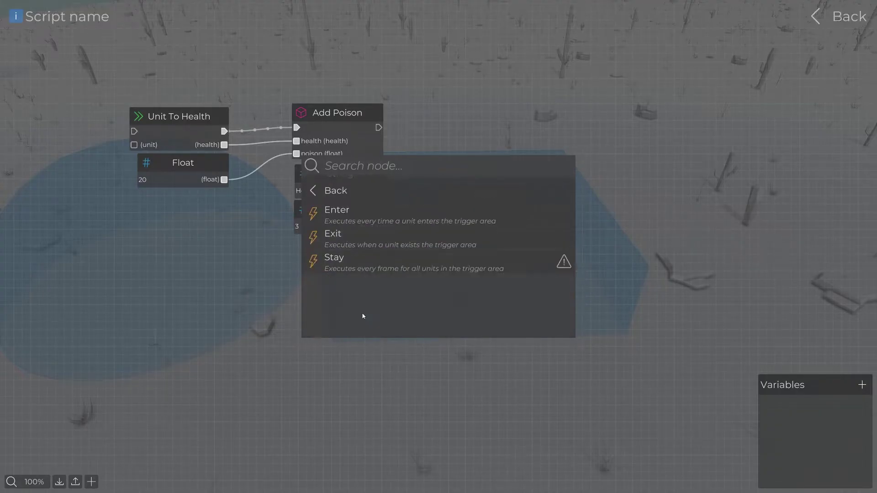
left_click(423, 218)
left_click_drag(423, 218, 380, 274)
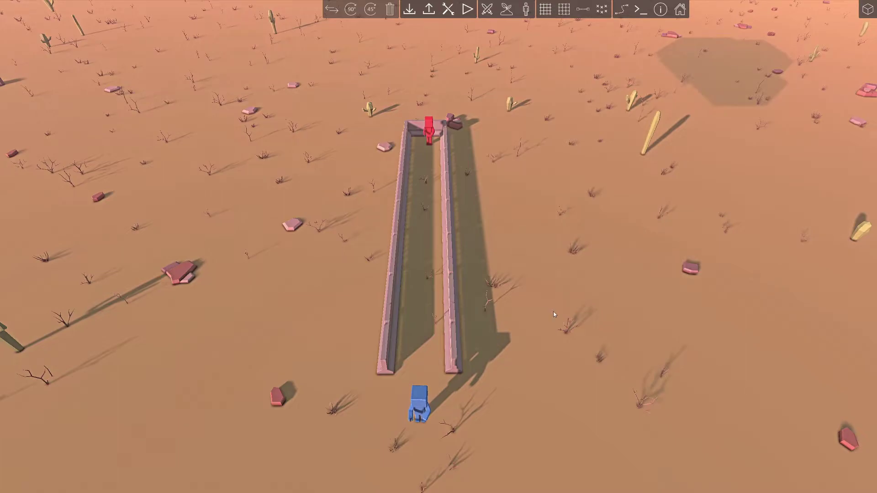
- Examine the interaction and behaviour settings of the blue unit and the red unit at the ends of the walled corridor
left_click(419, 407)
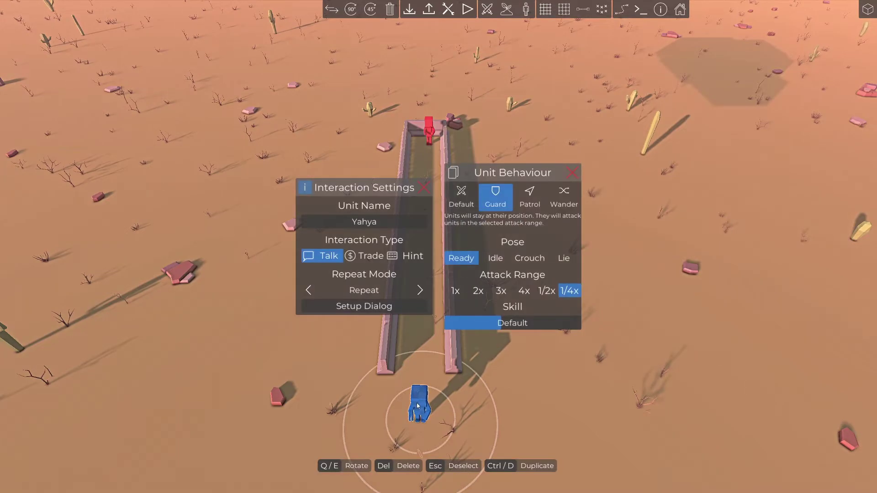
left_click(427, 133)
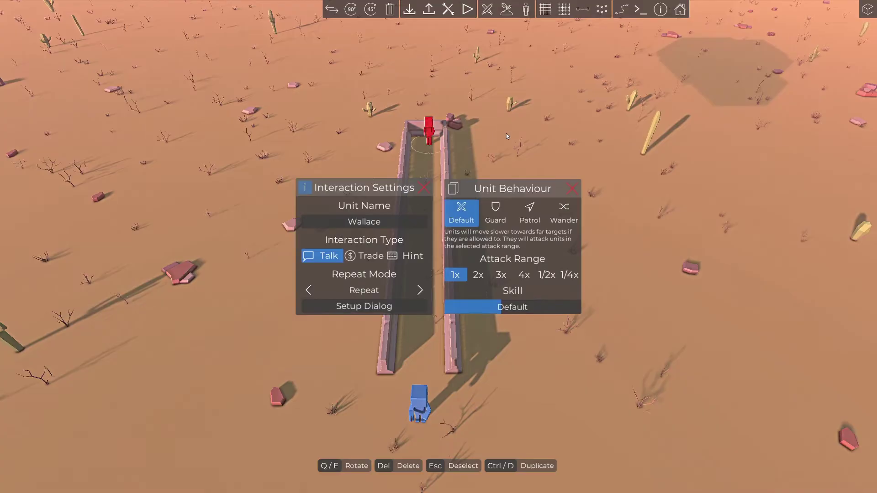
left_click(468, 144)
mouse_move(428, 166)
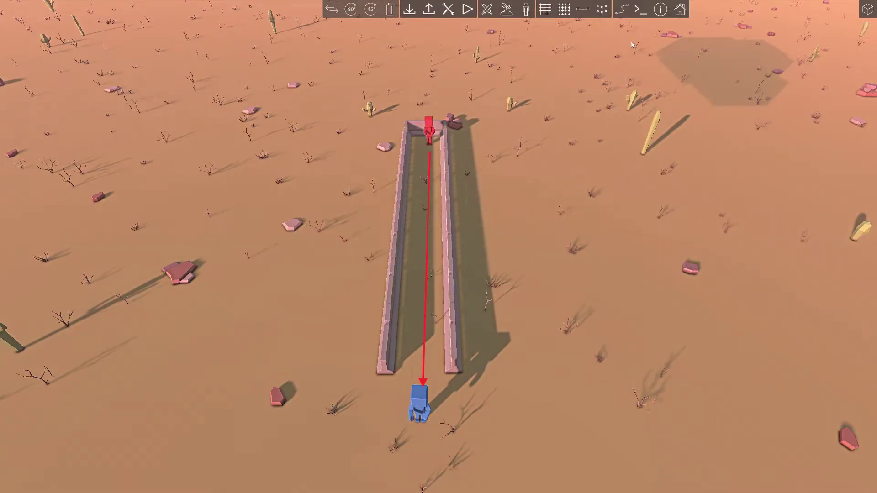
- Open the battle logic editor and place a cube trigger across the walled corridor in front of the red unit
left_click(641, 9)
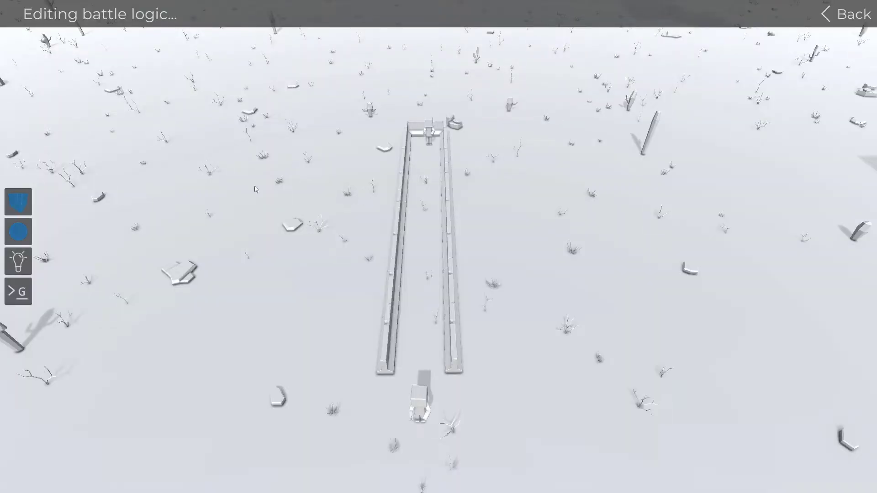
left_click(18, 201)
scroll(439, 228, "up", 5)
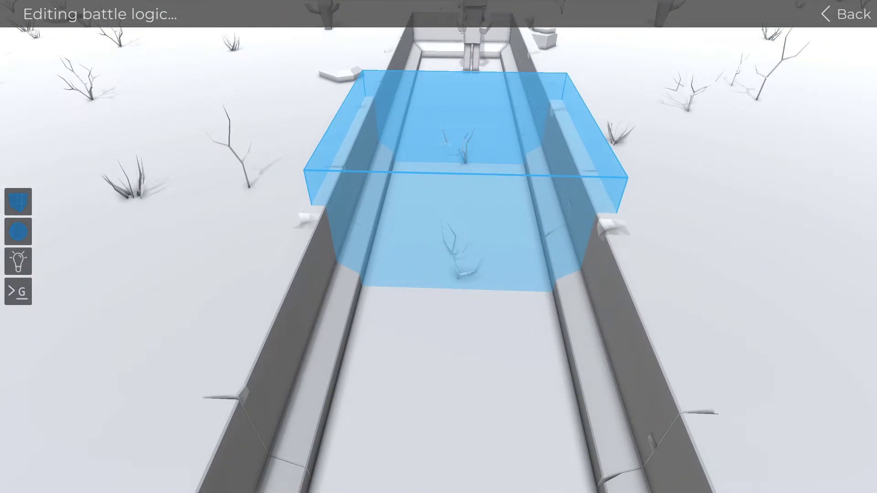
scroll(439, 247, "down", 5)
- Create a script named AddDamage on the corridor's cube trigger and open it for node editing
left_click(447, 245)
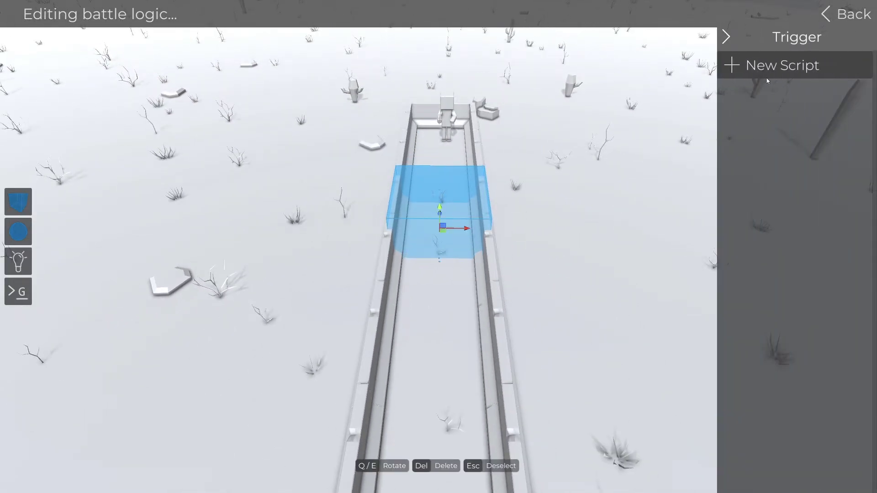
left_click(761, 78)
left_click(748, 63)
type("Add")
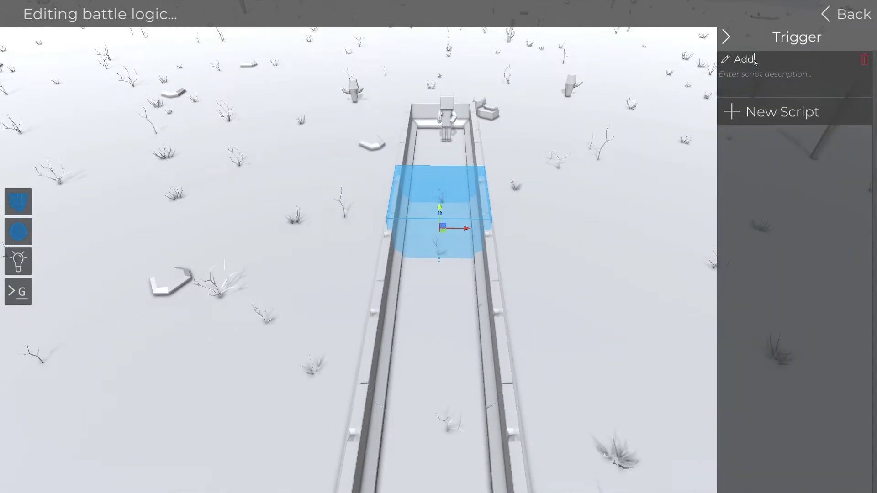
type("Damage")
left_click(725, 61)
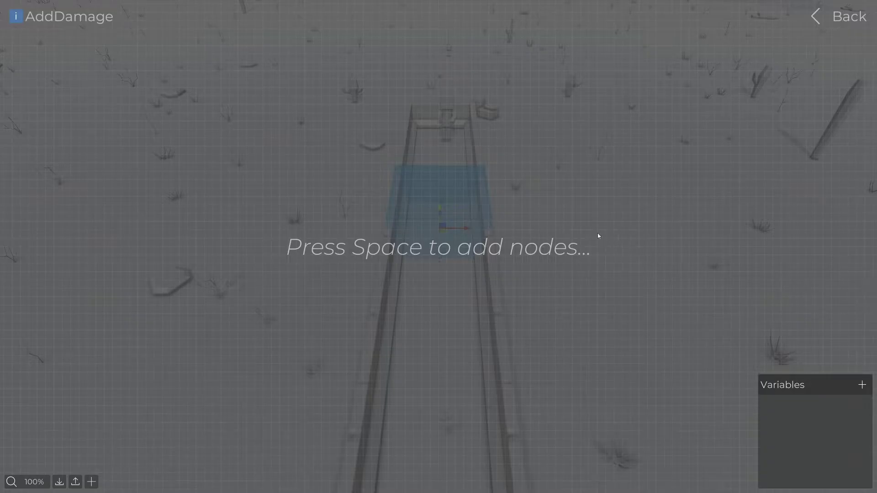
- Add a Trigger Enter event node in the upper-left part of the graph and set its reference to the corridor's cube trigger
key("space")
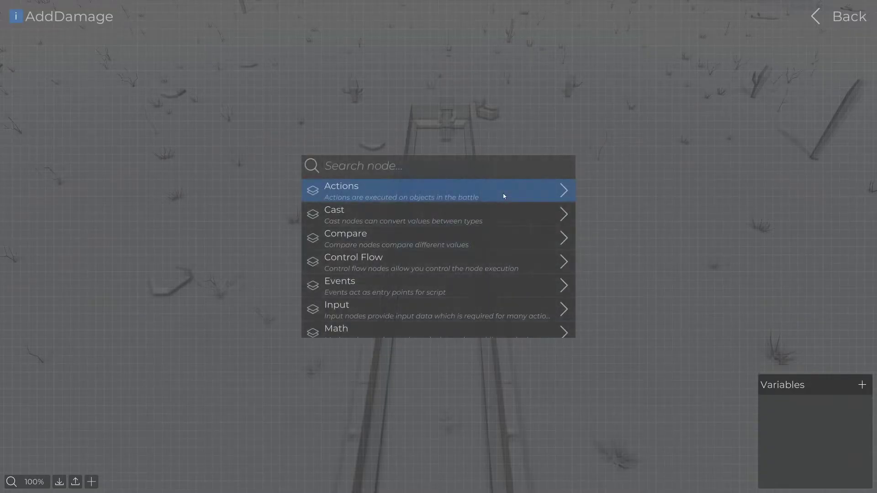
scroll(458, 273, "down", 2)
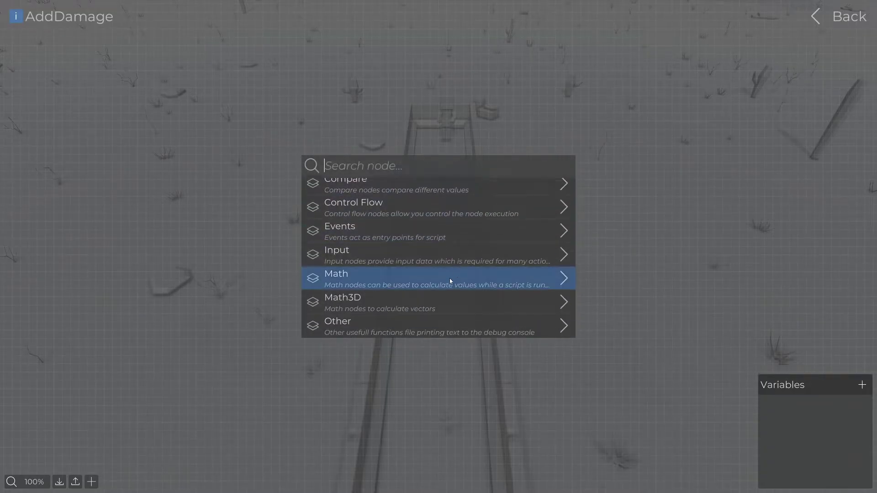
left_click(390, 233)
scroll(374, 265, "down", 2)
scroll(356, 301, "down", 1)
left_click(357, 322)
left_click(371, 221)
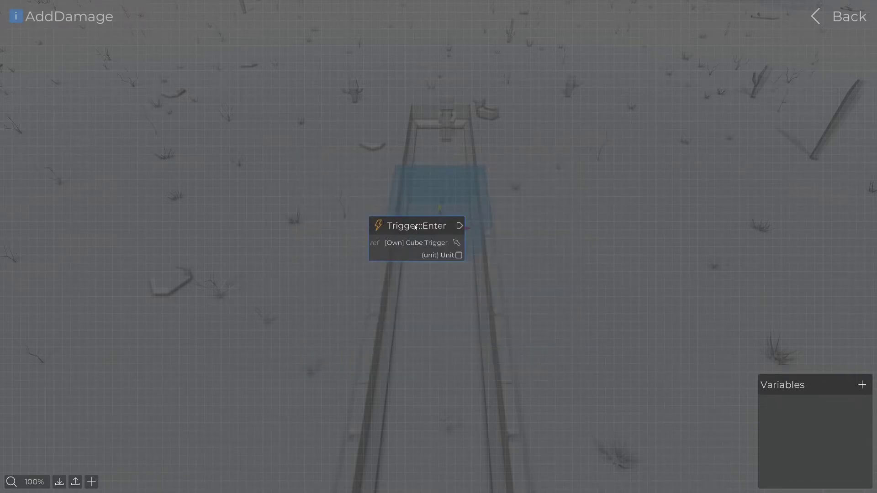
left_click_drag(416, 227, 178, 132)
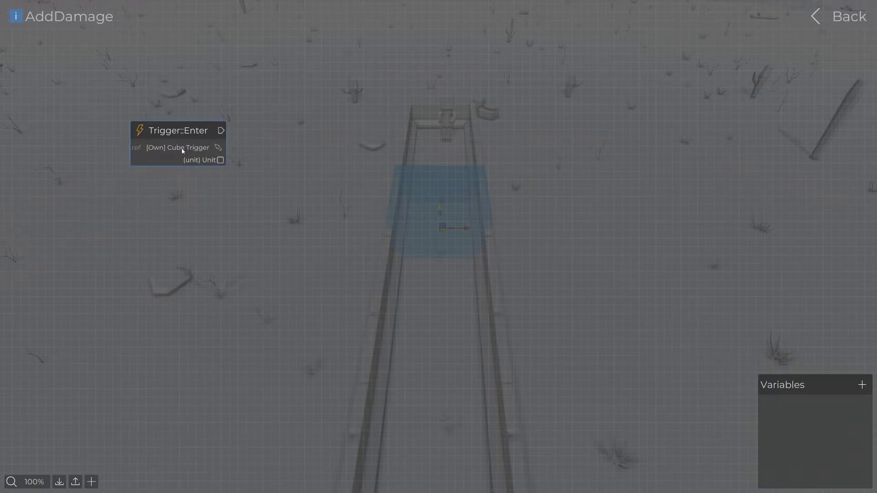
left_click(218, 148)
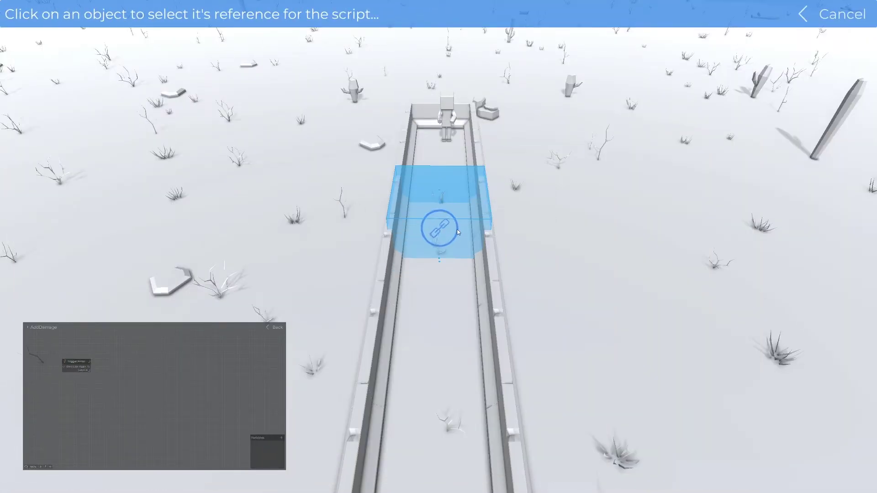
left_click(434, 226)
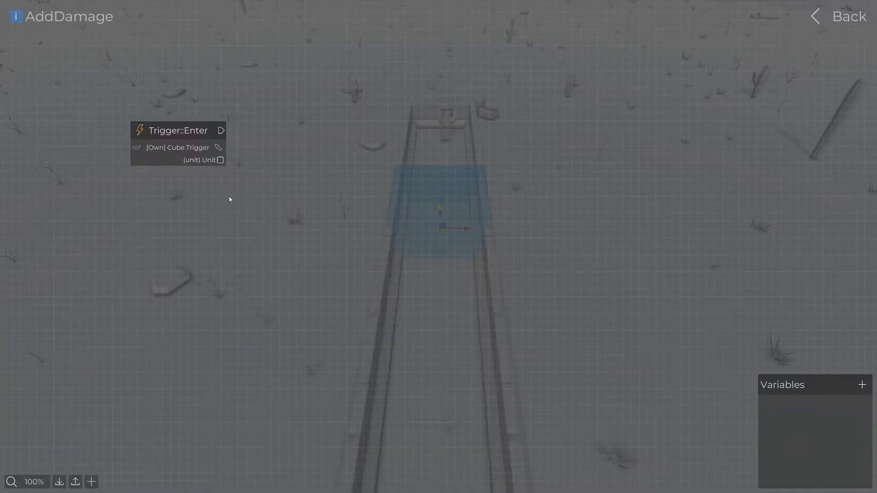
- Add an Add Damage health action node to the AddDamage script
right_click(301, 180)
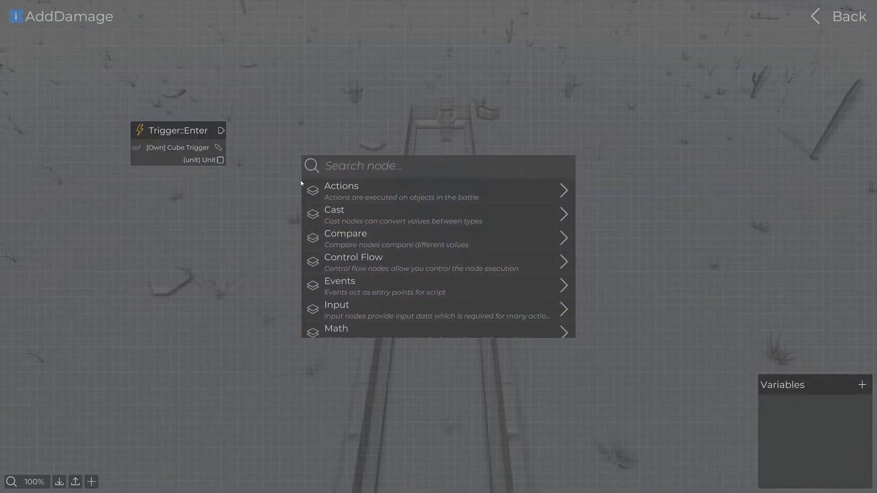
left_click(335, 191)
scroll(384, 254, "down", 3)
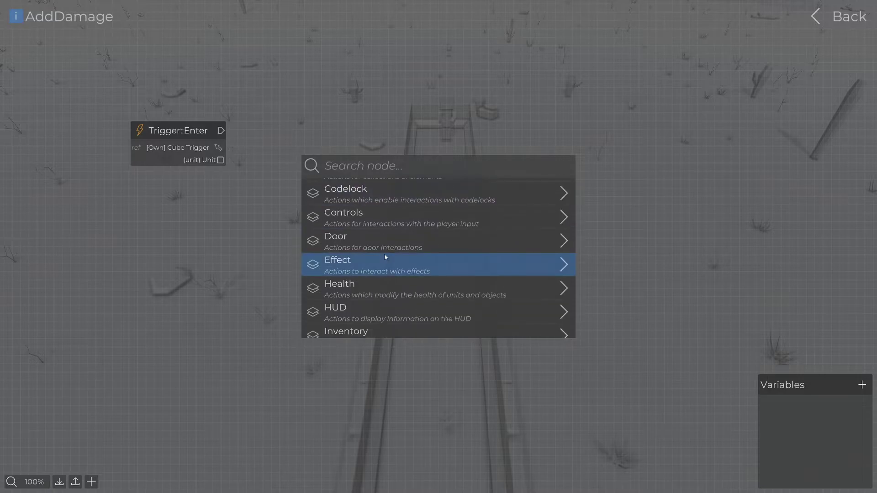
left_click(363, 289)
left_click(370, 219)
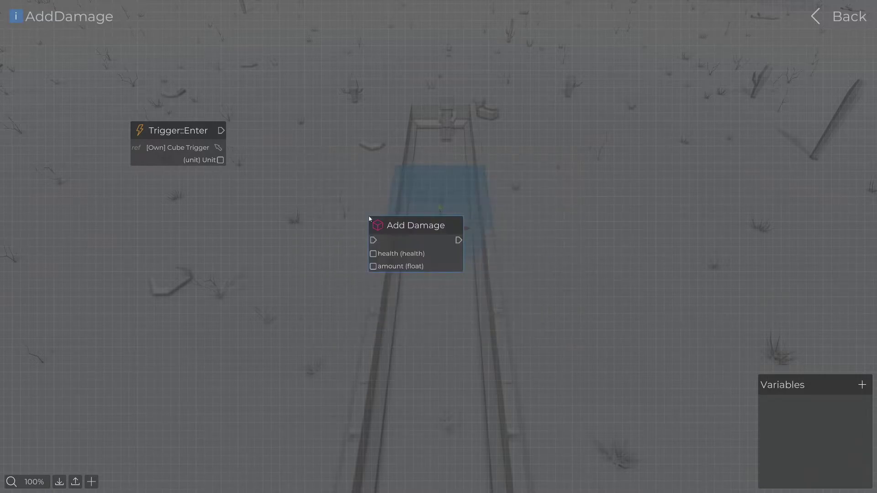
- Place the Add Damage node level with the Trigger::Enter node, leaving a gap between them, and link the event's execution output to it
left_click_drag(382, 224, 379, 120)
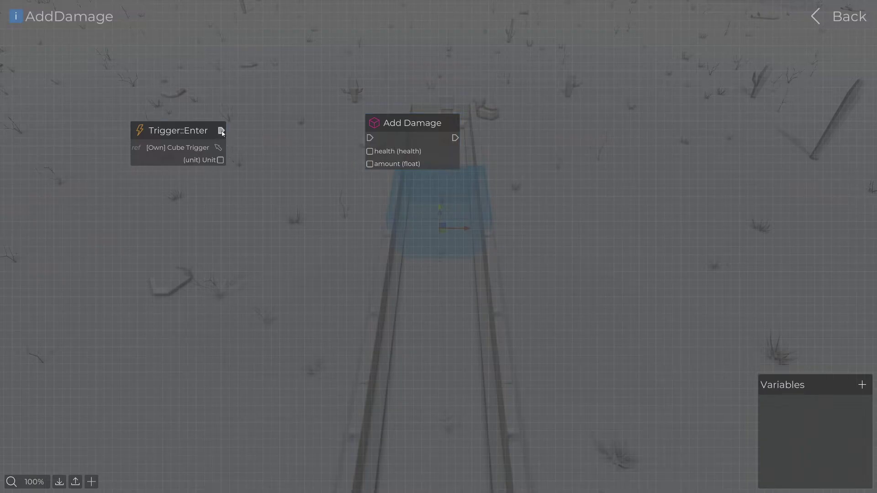
left_click_drag(223, 132, 382, 116)
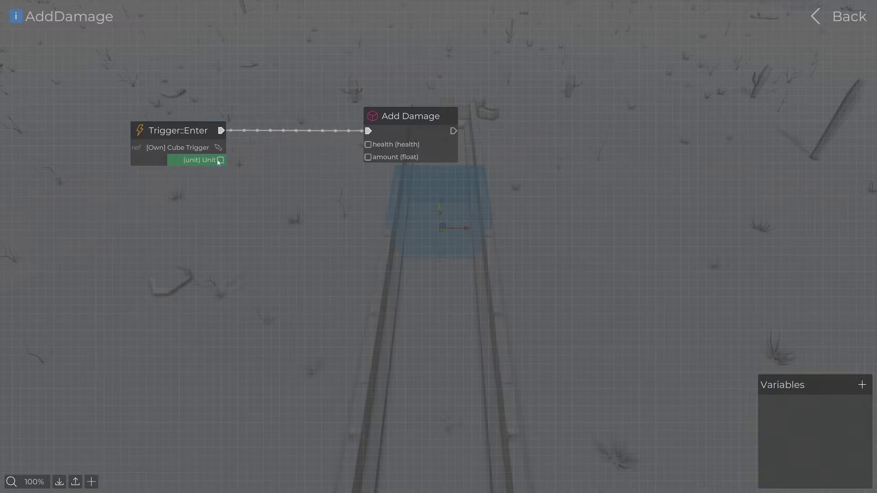
left_click_drag(398, 119, 473, 117)
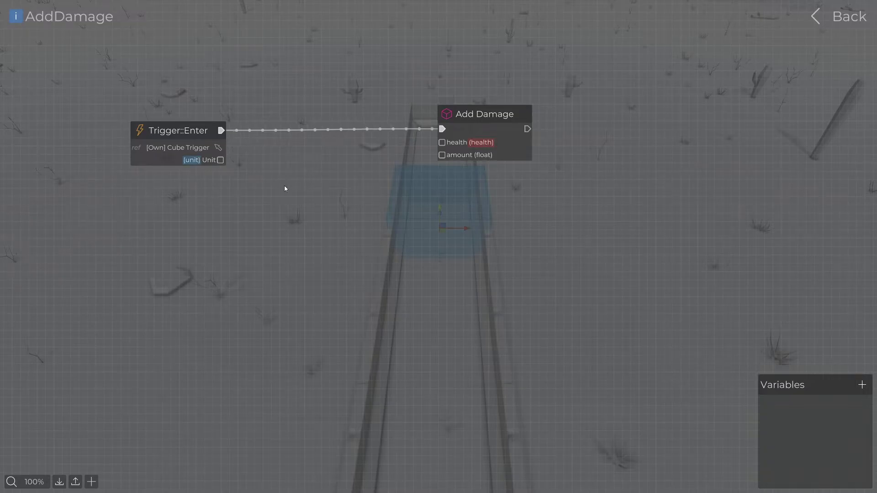
- Add a Unit To Health cast node and place it between the Trigger::Enter and Add Damage nodes
key("space")
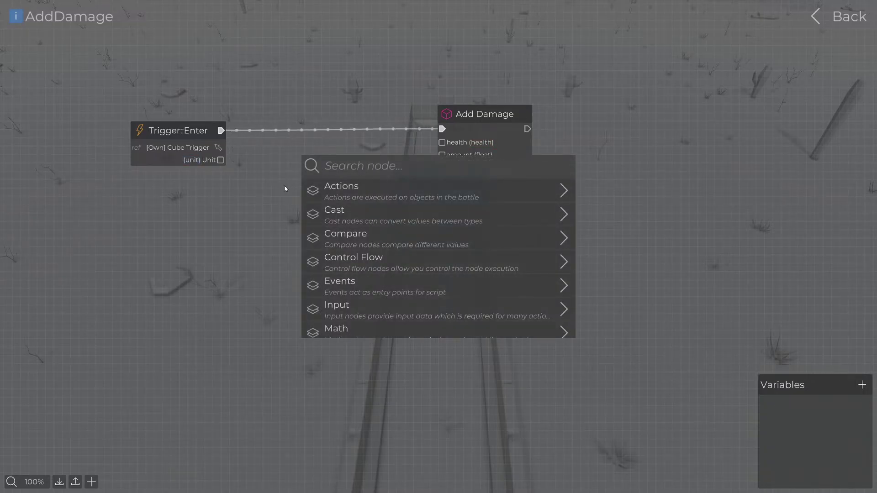
type("unit to he")
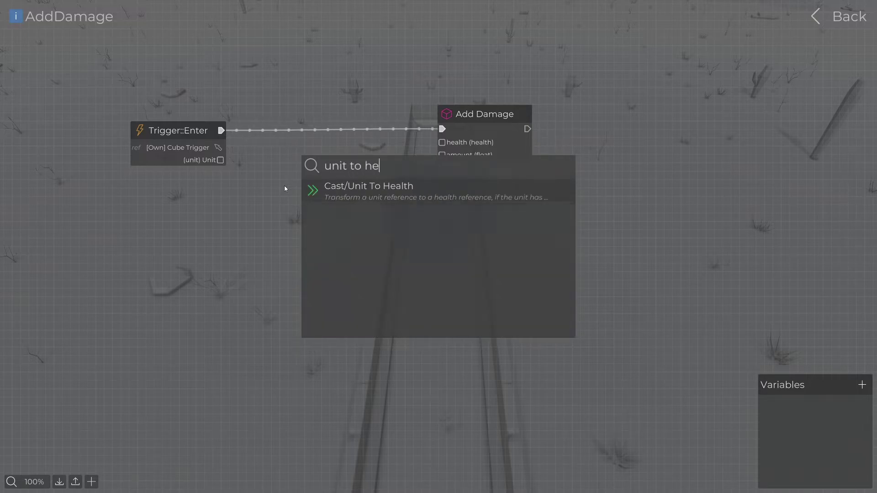
left_click(339, 194)
mouse_move(426, 203)
left_mouse_down()
mouse_move(381, 197)
mouse_move(312, 154)
mouse_move(309, 118)
left_mouse_up()
left_click(320, 131)
- Route the execution flow through Unit To Health and wire the trigger's unit into it and its health output into Add Damage
left_click_drag(222, 132, 266, 133)
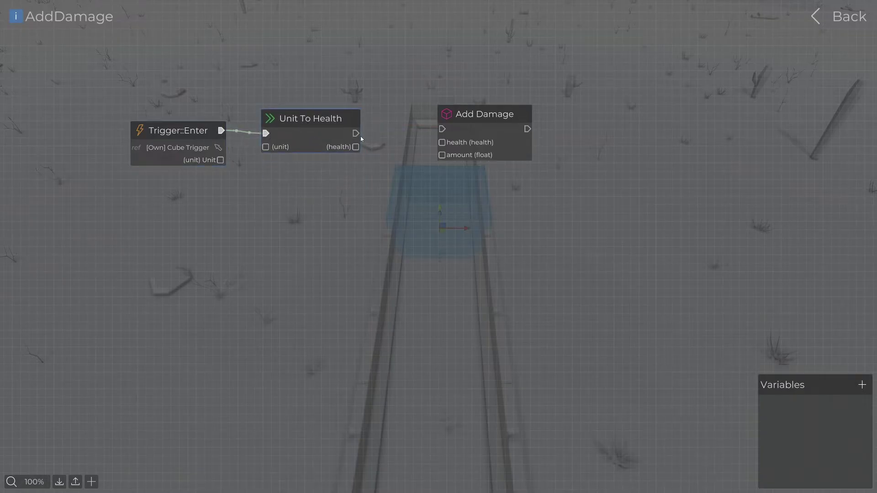
left_click_drag(356, 133, 442, 130)
left_click_drag(220, 160, 266, 147)
left_click_drag(356, 147, 441, 143)
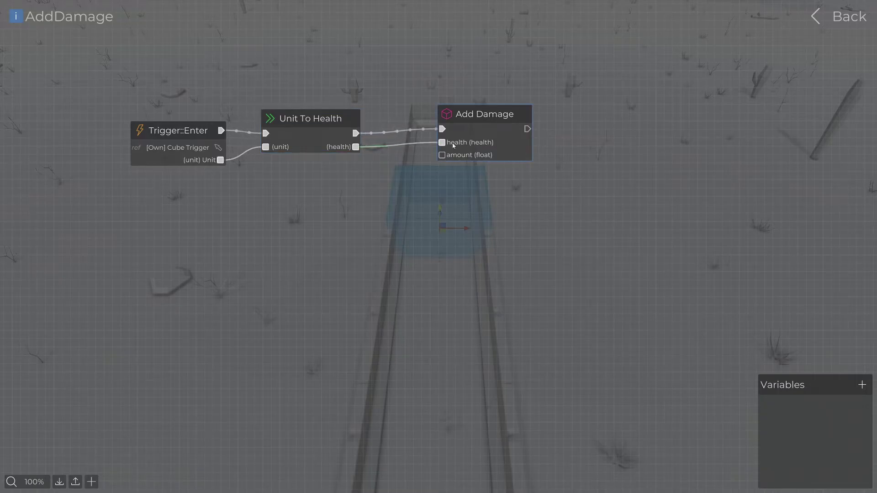
left_click_drag(480, 120, 478, 126)
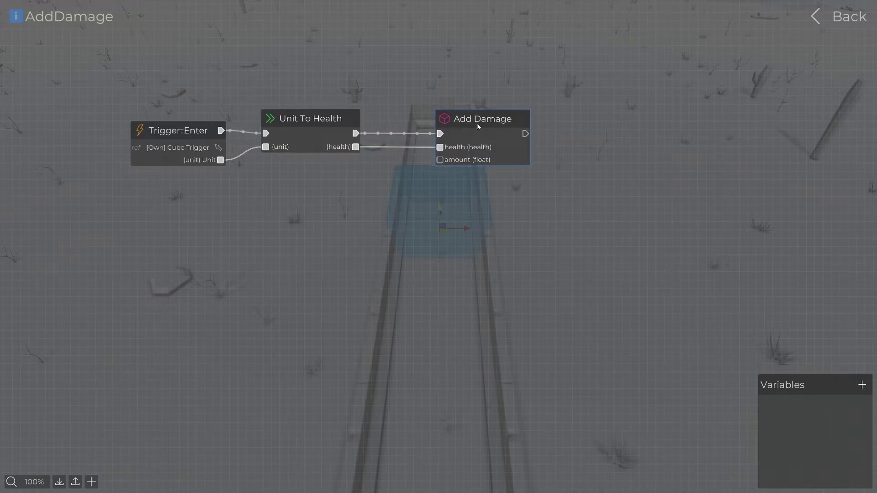
- Add a Float input node below Unit To Health, set it to 100, and connect it to Add Damage's amount input
right_click(371, 188)
type("float")
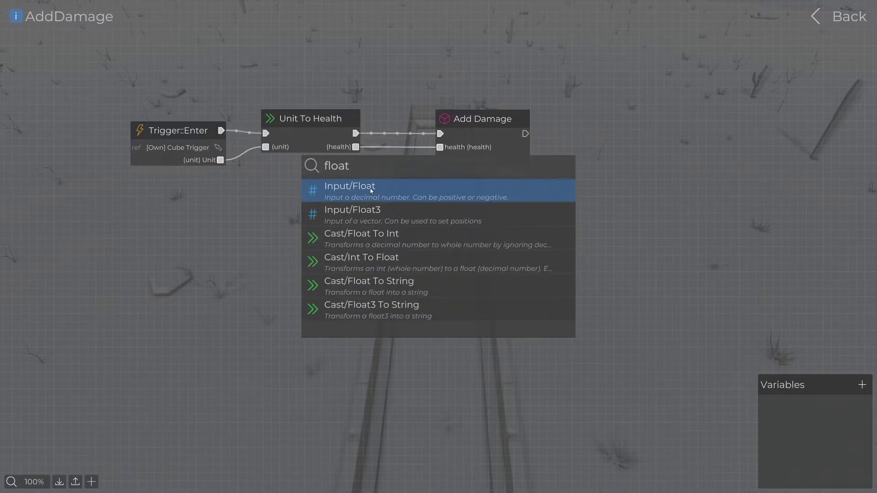
left_click(409, 188)
left_click_drag(409, 189, 302, 161)
left_click(283, 182)
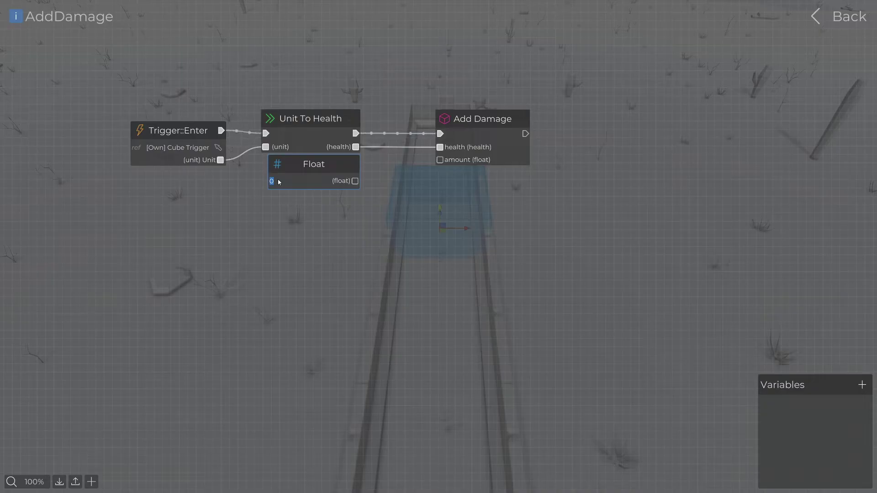
type("100")
left_click_drag(355, 181, 440, 160)
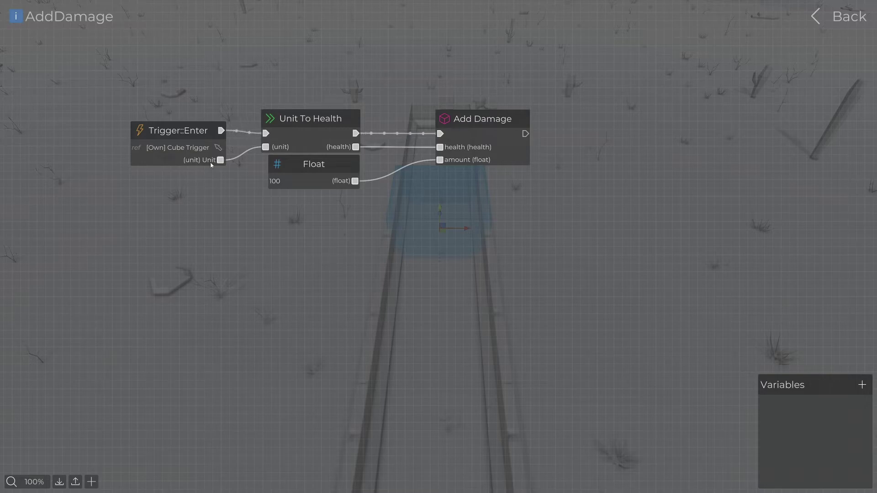
- Run the battle to test the AddDamage script on the red unit in the corridor, then exit the test
left_click(192, 128)
left_click(302, 149)
left_click(448, 135)
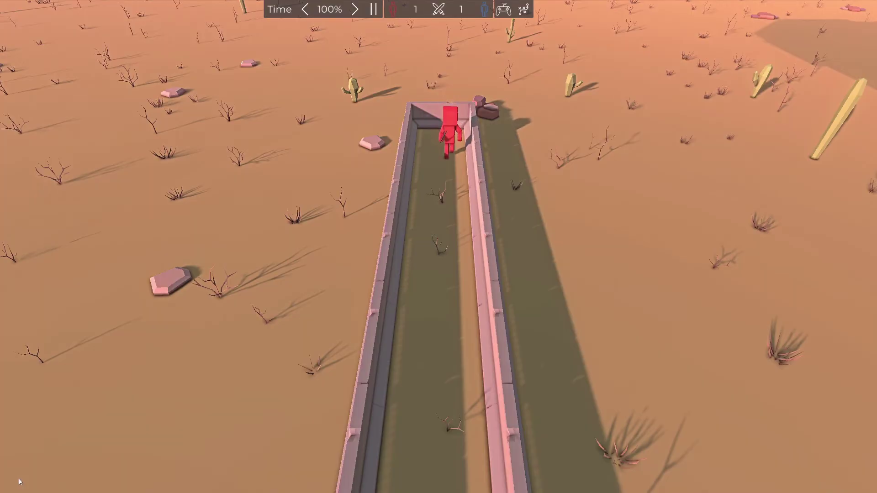
key("Escape")
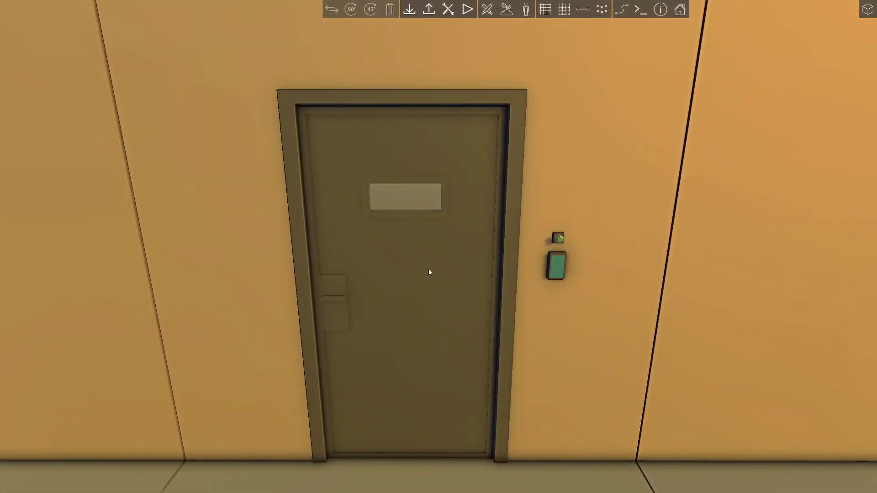
- Inspect the door's lock settings and the status light mounted on the wall beside it
left_click(431, 227)
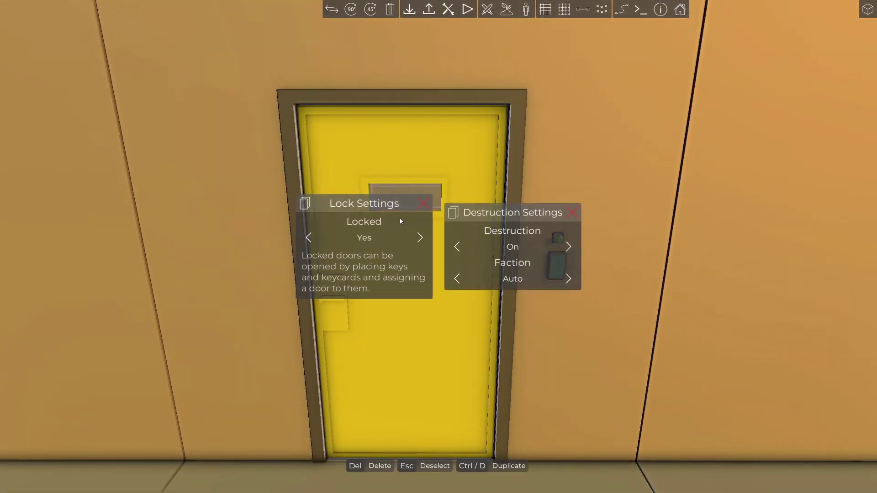
key("Escape")
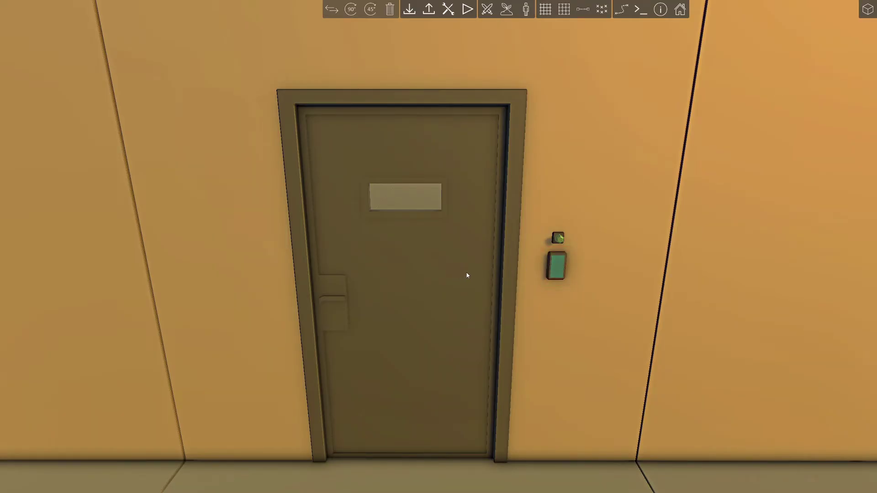
left_click(561, 240)
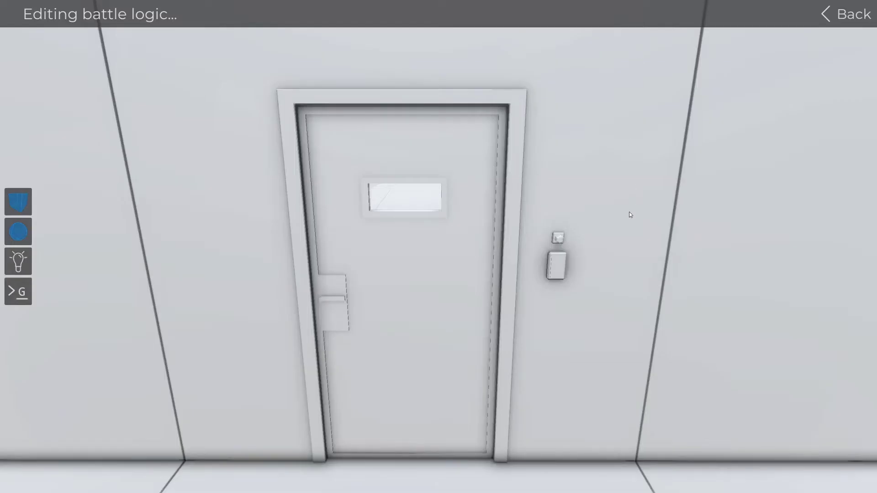
- Create a script named DoorButton on the wall button beside the door and open it for node editing
left_click(563, 262)
left_click(754, 64)
type("DoorButton")
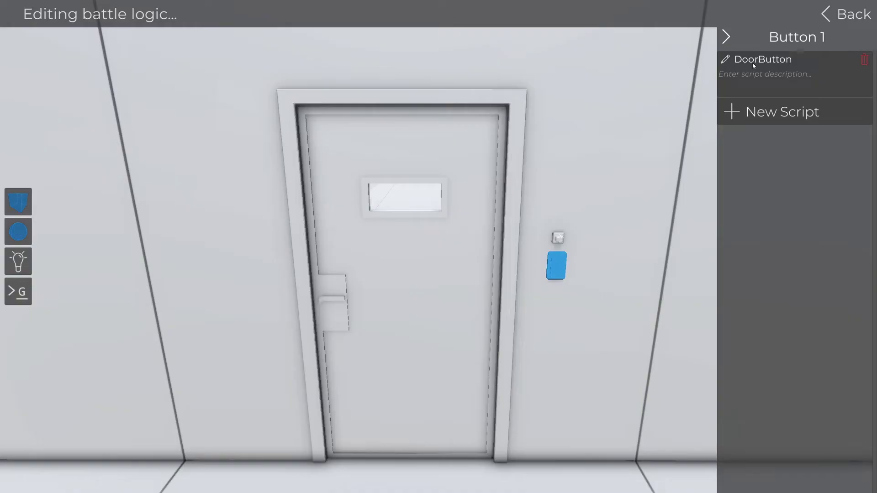
left_click(727, 60)
- Add a Button Press event node to the DoorButton script and place it in the upper-left part of the graph
key("space")
type("press")
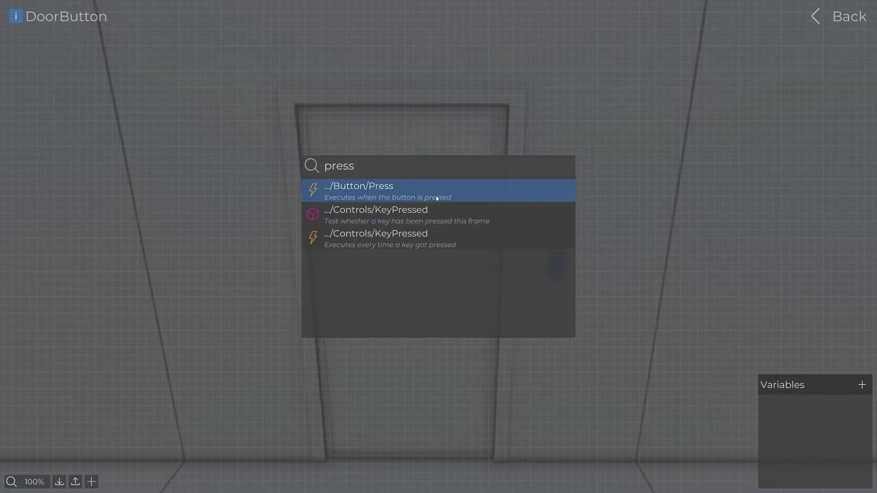
left_click(366, 193)
left_click_drag(410, 203, 221, 168)
- Add a Door Open action node beside Button::Press and connect the event's execution output to it
key("space")
type("open")
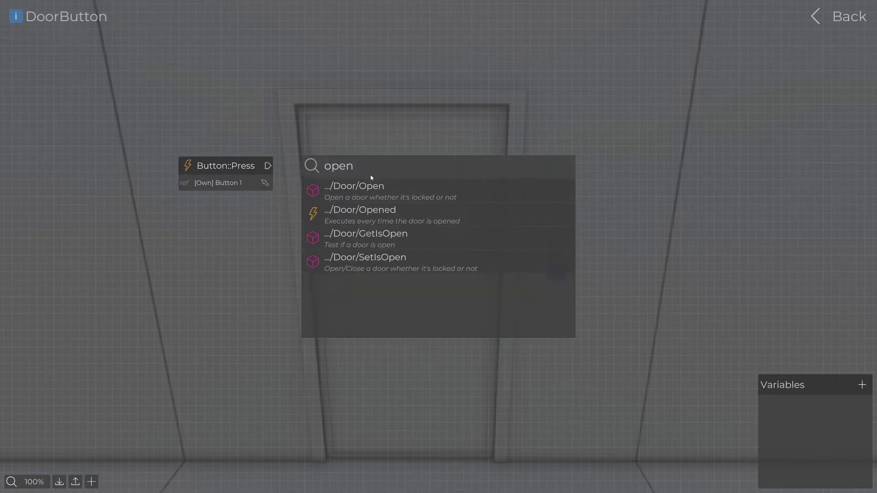
left_click(375, 189)
left_click_drag(392, 199, 389, 164)
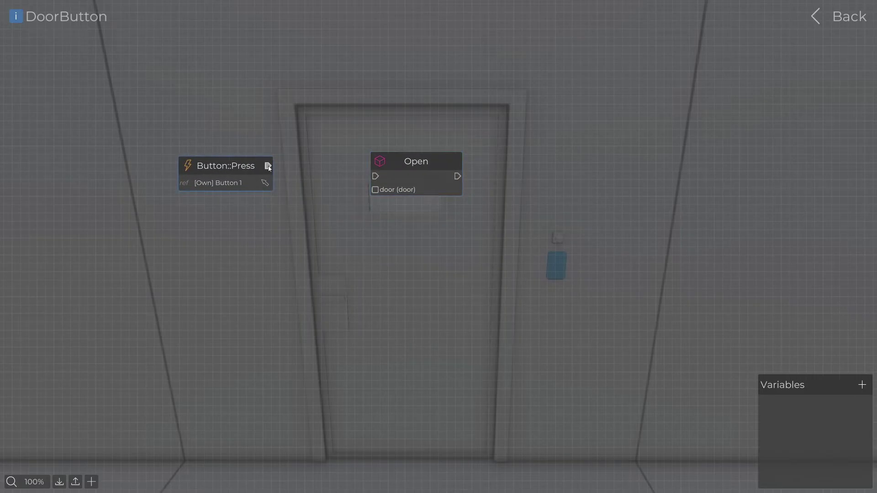
left_click_drag(270, 168, 407, 159)
left_click(409, 180)
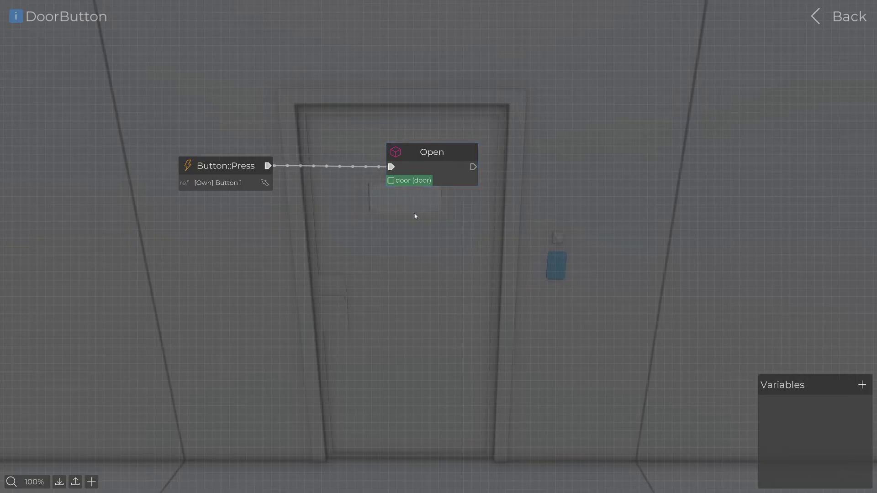
- Add a Door reference node under Button::Press, set its reference to the armored door, and connect it to Open's door input
left_click(332, 251)
right_click(331, 251)
type("Door")
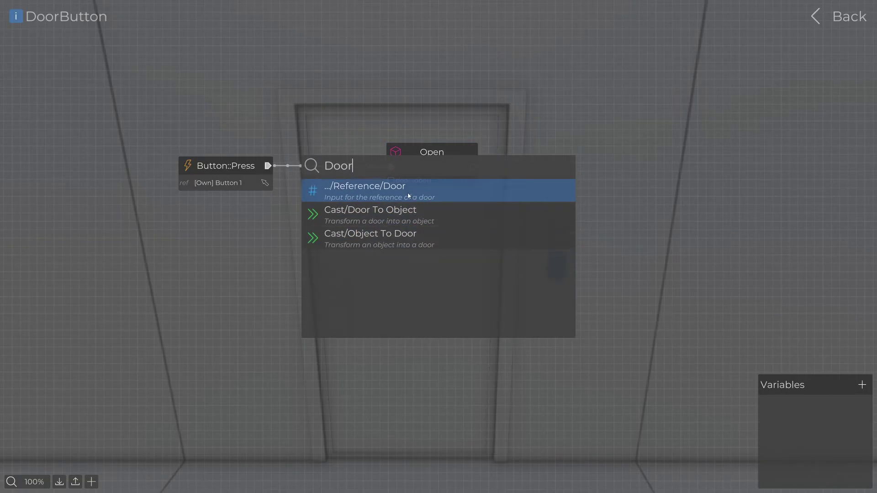
left_click(385, 192)
left_click_drag(417, 206, 218, 205)
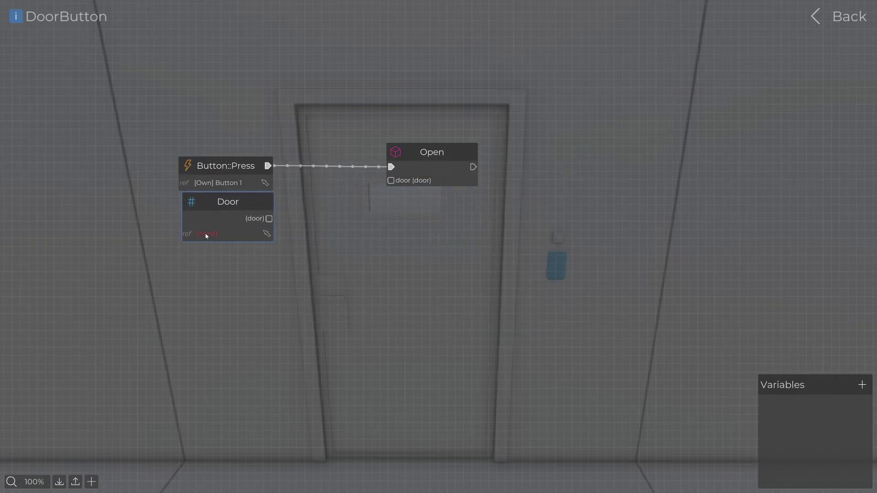
left_click(267, 234)
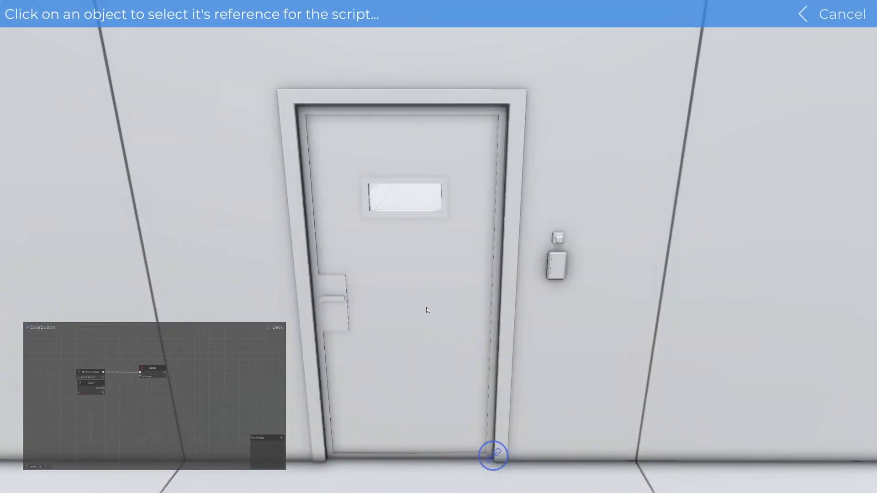
left_click(503, 455)
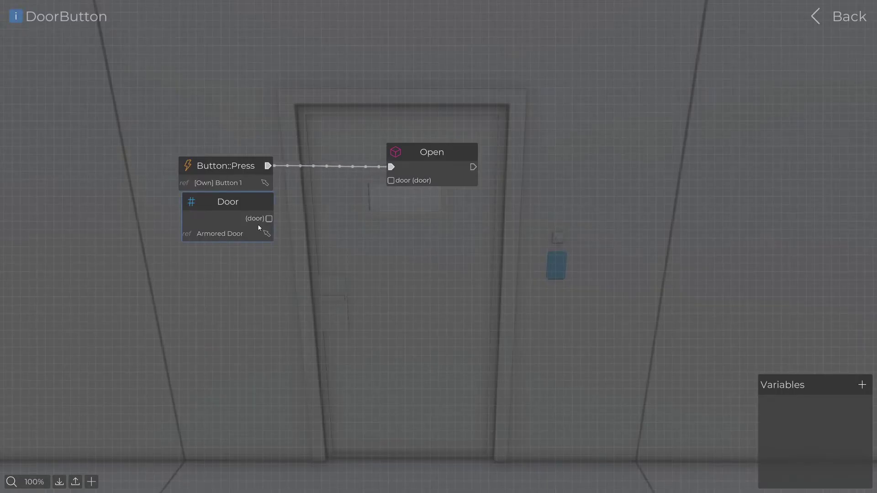
left_click_drag(391, 183, 392, 182)
- Add a Light SetIsOn action node below Open and connect the Button::Press execution output to it
key("space")
type("SetIsOn")
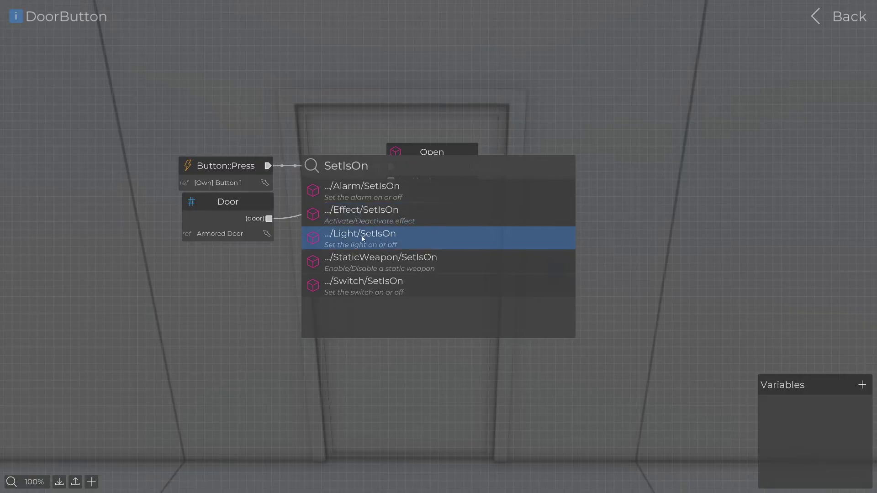
left_click(355, 239)
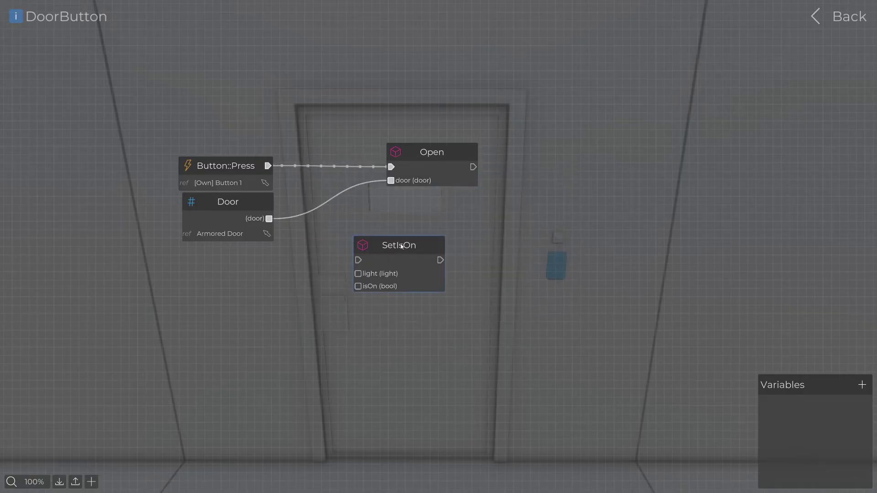
left_click_drag(403, 247, 433, 245)
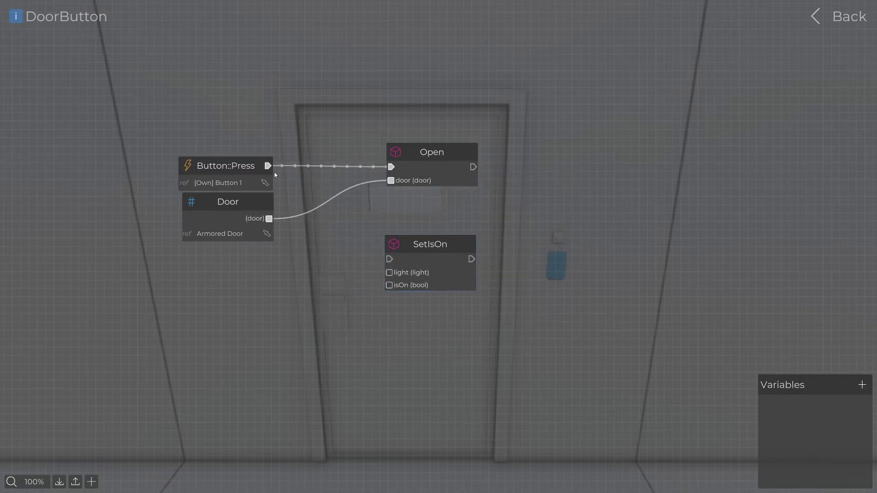
left_click_drag(344, 214, 390, 259)
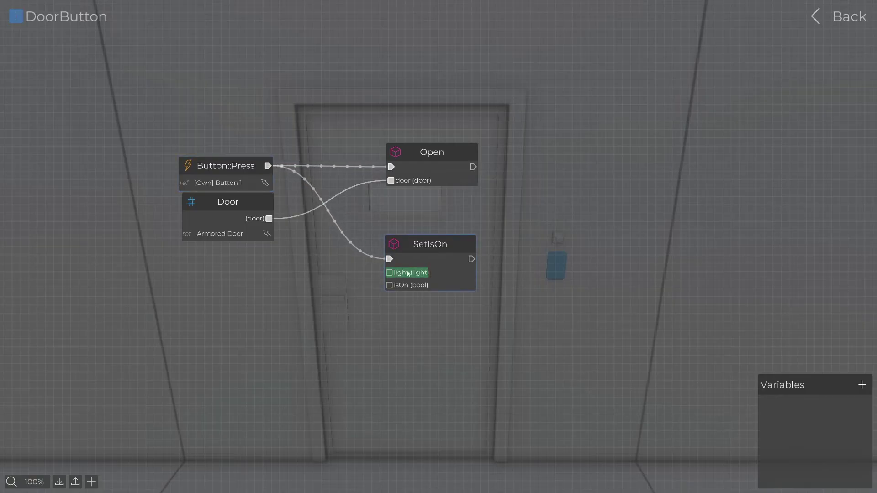
- Add a Light reference node below Door, set its reference to Status Light 3, and connect it to SetIsOn's light input
right_click(310, 268)
type("Light")
left_click(358, 189)
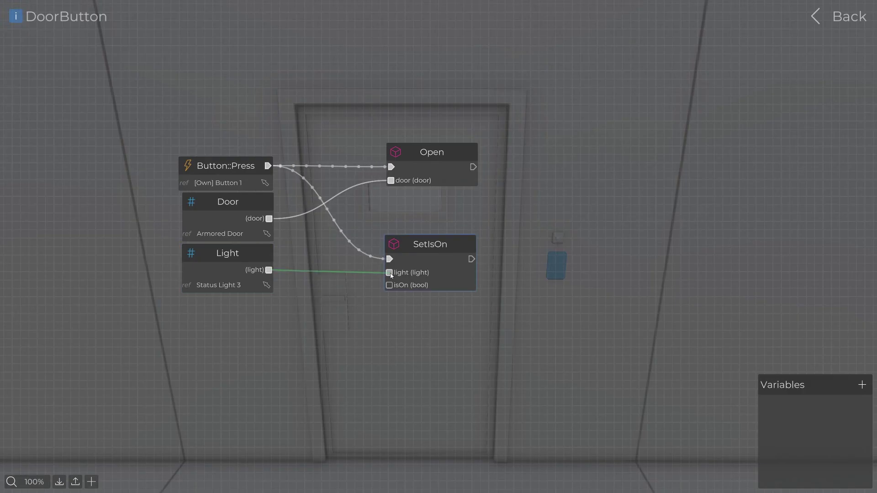
left_click_drag(391, 275, 392, 274)
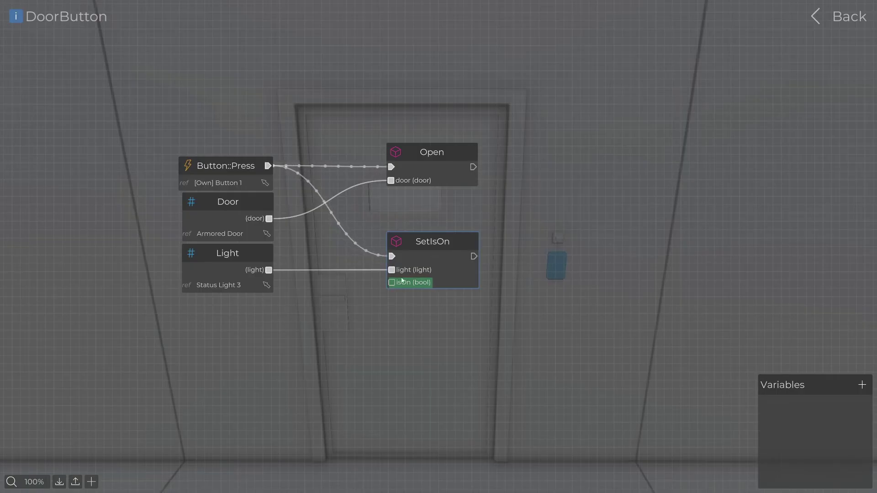
- Add a Bool input node below the Light node and connect it to SetIsOn's isOn input
right_click(353, 318)
type("bool")
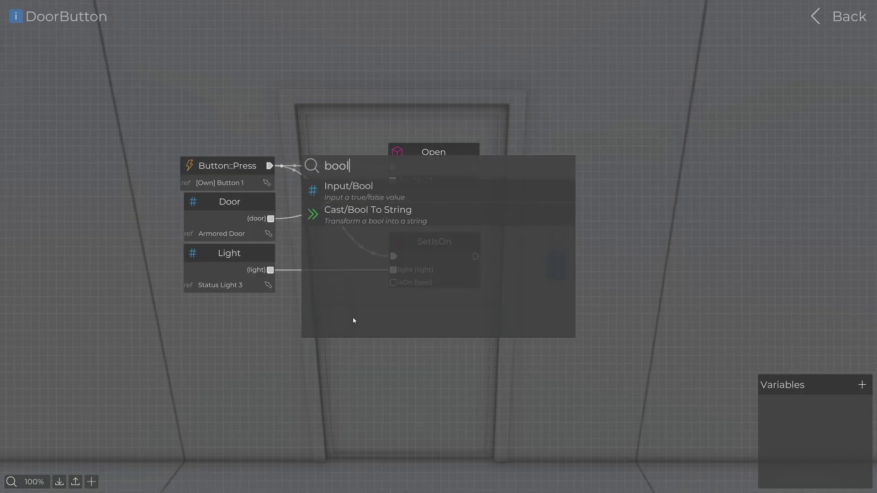
left_click(385, 199)
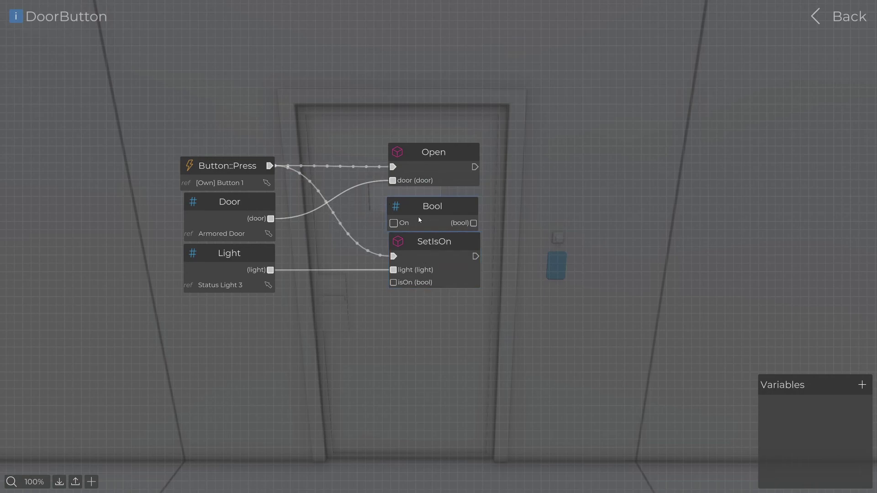
left_click_drag(403, 227, 224, 309)
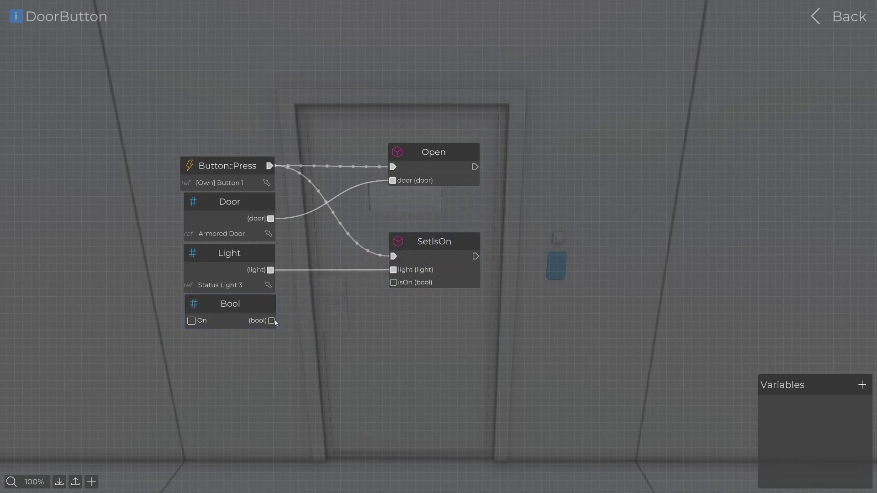
left_click_drag(314, 318, 393, 282)
- Leave the script editor and test the DoorButton script in first person by activating the wall button beside the locked door
key("Escape")
key("w")
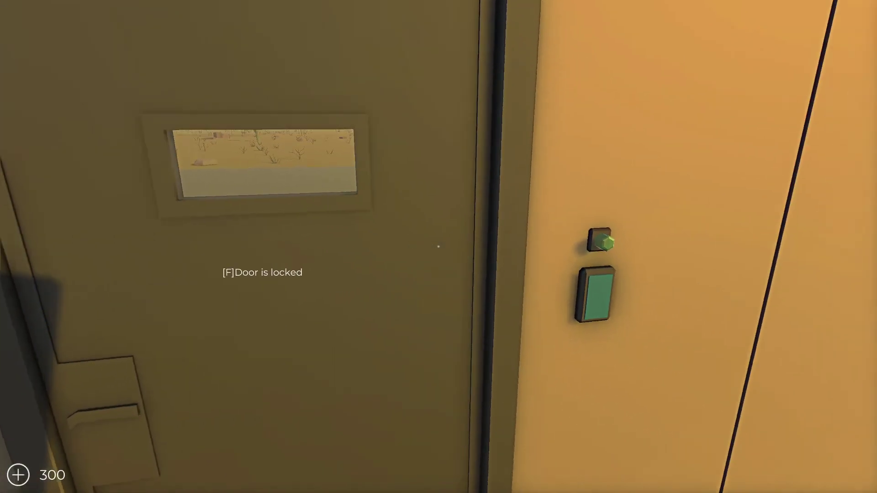
key("f")
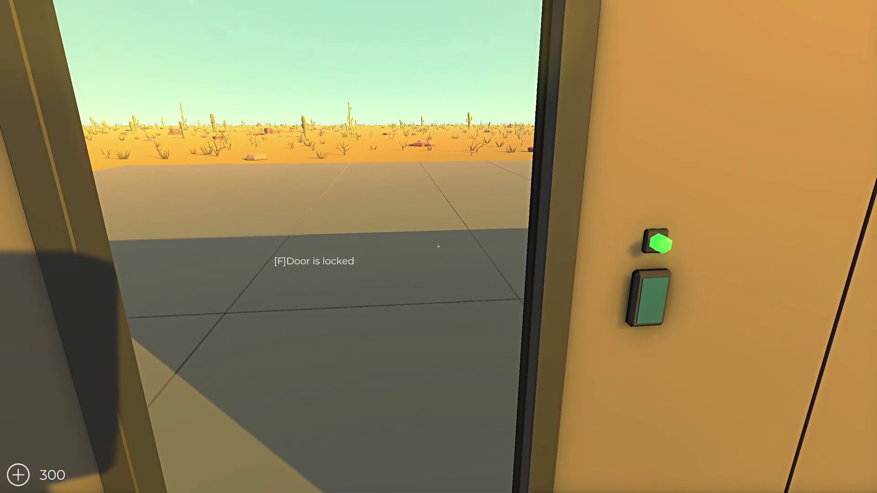